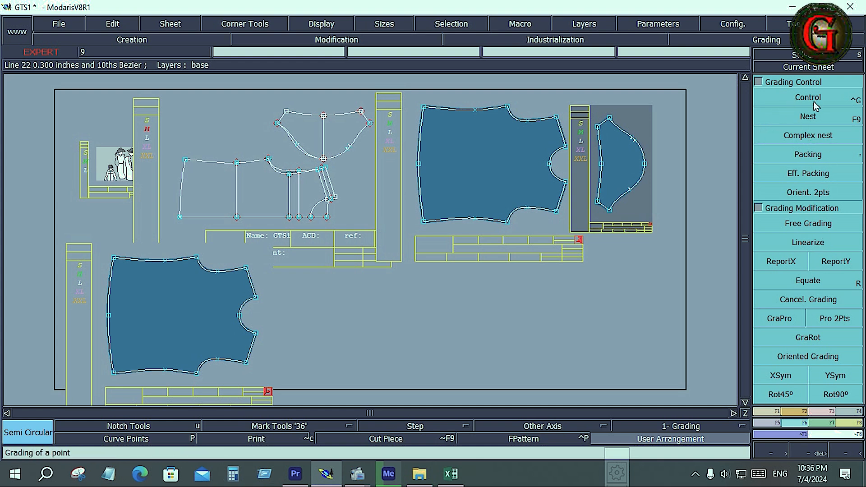
# - Look through the Grading Control, Grading Modification and Grading Rules tool groups, marking their headings with the screen annotation pen
pyautogui.click(609, 470)
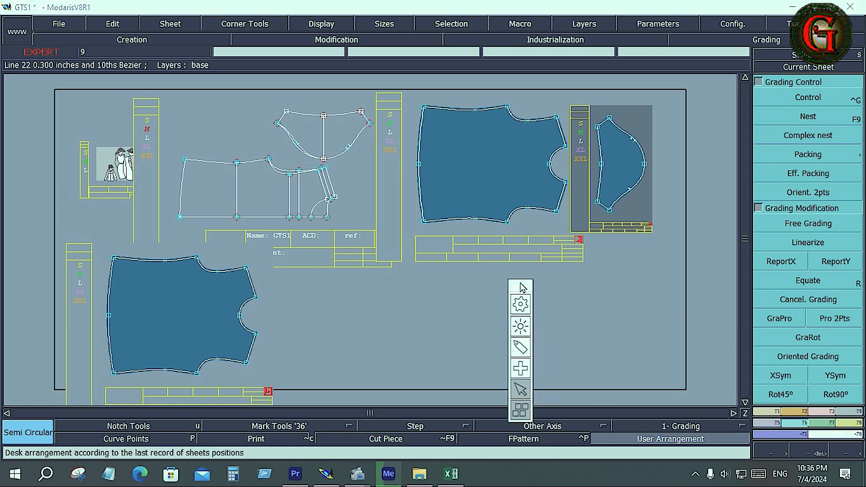
pyautogui.click(518, 342)
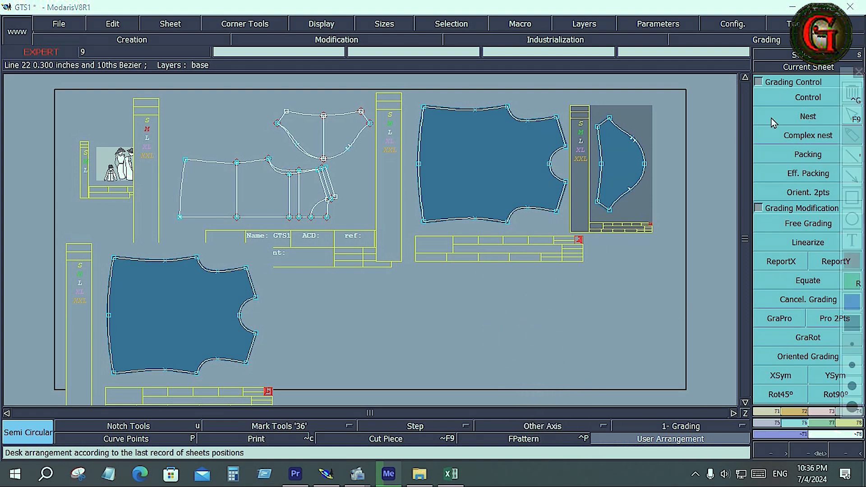
pyautogui.moveTo(851, 80)
pyautogui.mouseDown()
pyautogui.moveTo(582, 169)
pyautogui.moveTo(498, 231)
pyautogui.moveTo(495, 257)
pyautogui.mouseUp()
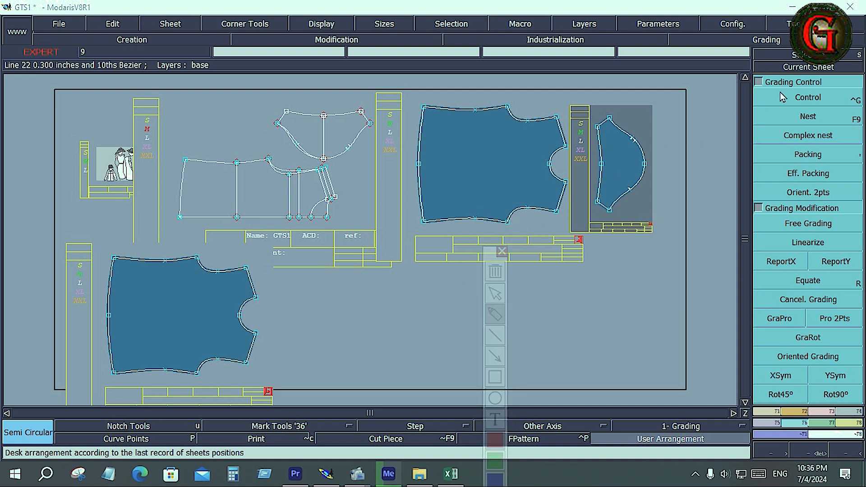
pyautogui.moveTo(761, 85)
pyautogui.mouseDown()
pyautogui.moveTo(827, 77)
pyautogui.moveTo(774, 71)
pyautogui.moveTo(757, 84)
pyautogui.mouseUp()
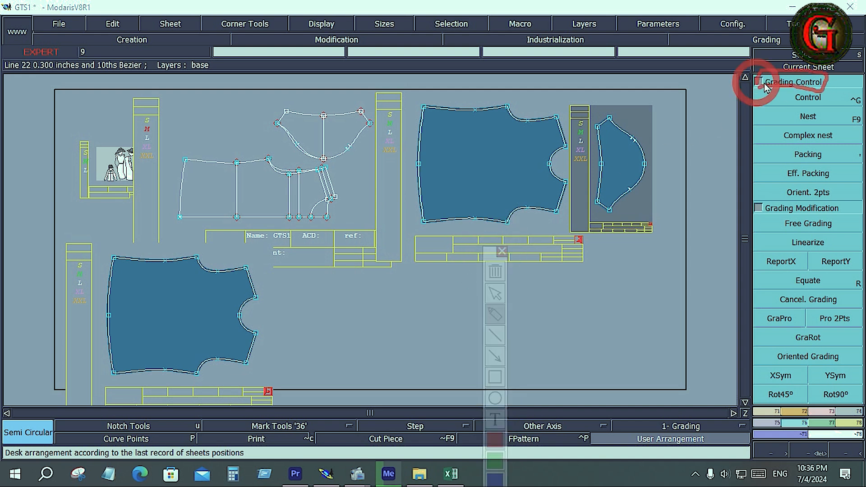
pyautogui.moveTo(767, 213)
pyautogui.mouseDown()
pyautogui.moveTo(832, 216)
pyautogui.moveTo(845, 206)
pyautogui.moveTo(763, 212)
pyautogui.mouseUp()
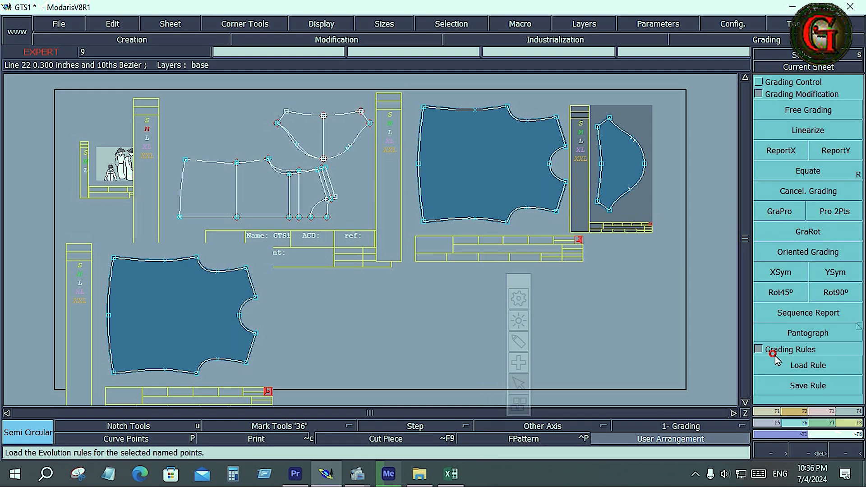
pyautogui.click(795, 363)
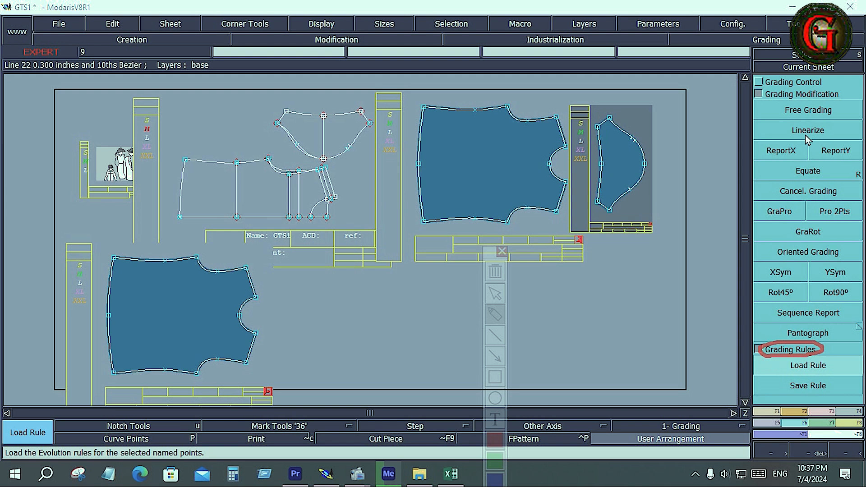
pyautogui.click(758, 83)
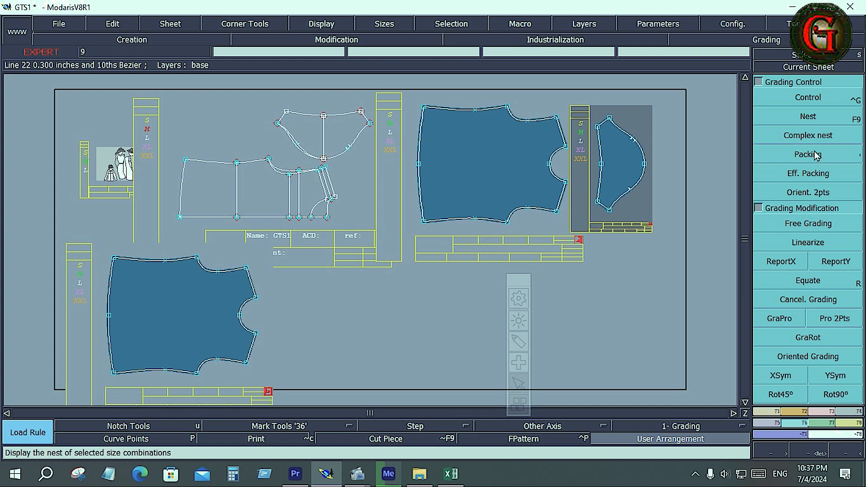
pyautogui.click(806, 180)
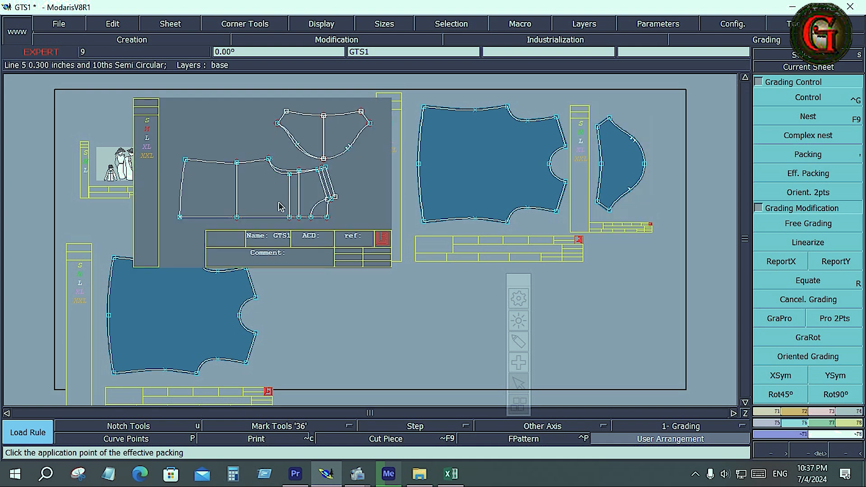
pyautogui.click(346, 322)
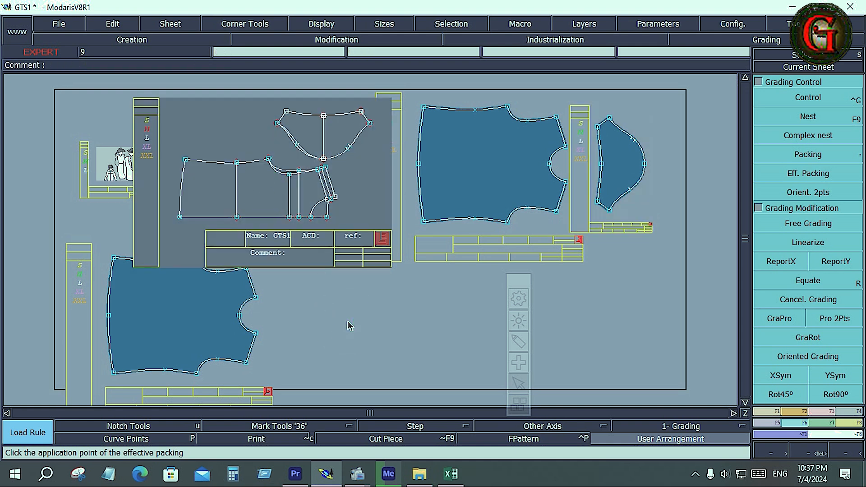
pyautogui.click(350, 326)
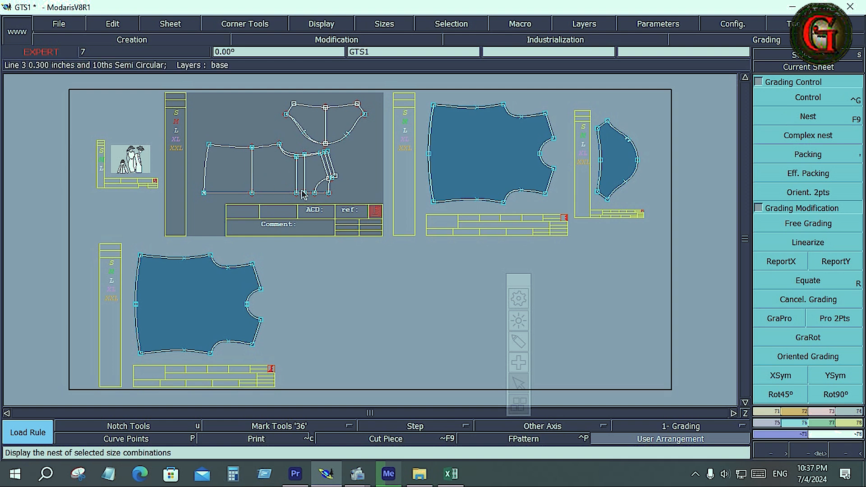
pyautogui.click(512, 161)
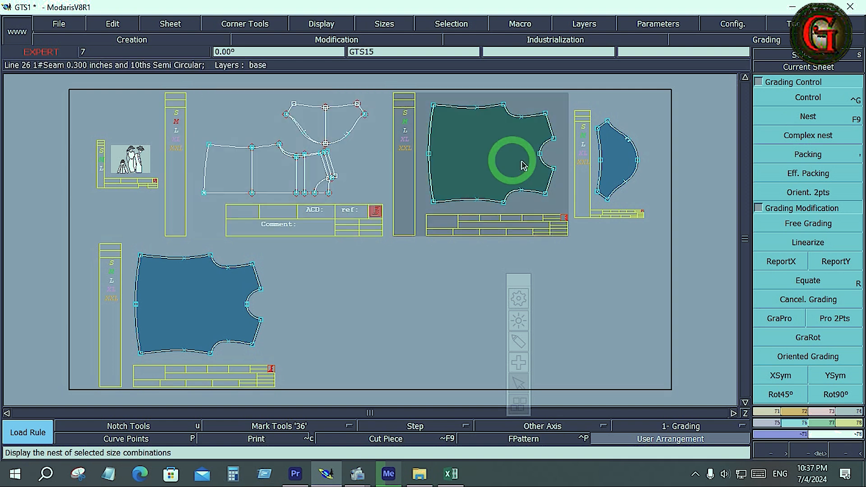
pyautogui.click(215, 293)
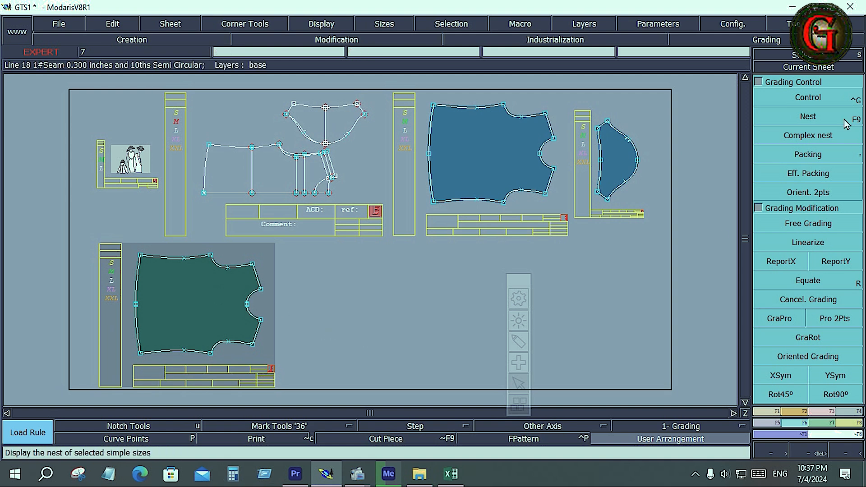
pyautogui.click(844, 151)
pyautogui.click(637, 253)
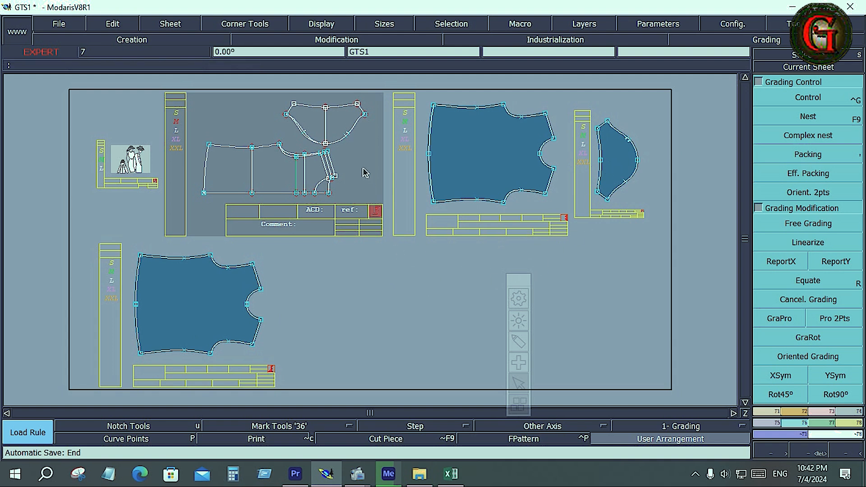
# - Centre the view on the GTS1 base pattern sheet and circle the Control grading command with the annotation pen
pyautogui.press('Home')
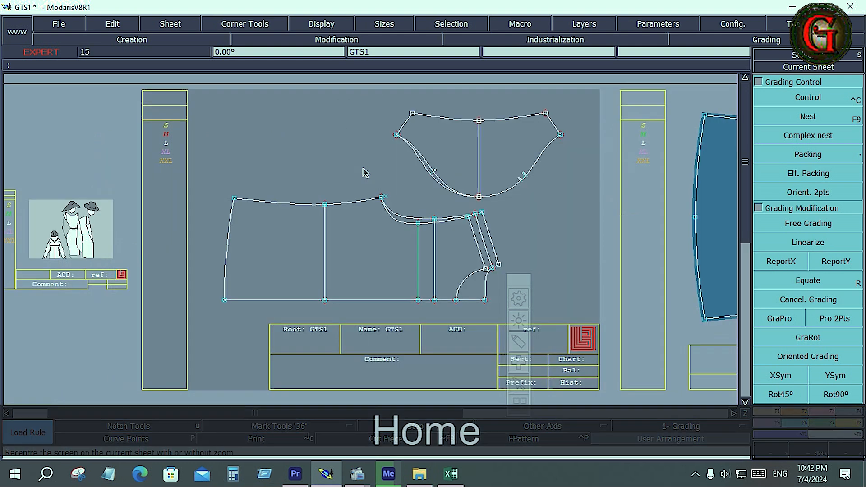
pyautogui.click(528, 232)
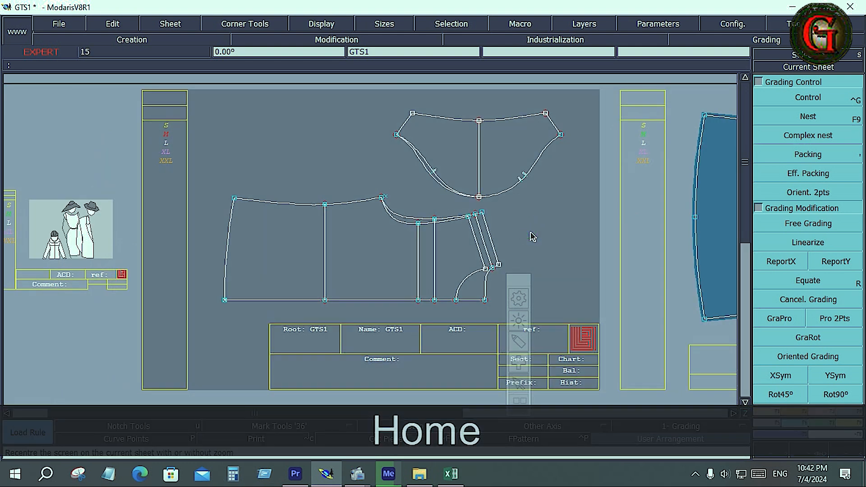
pyautogui.press('Delete')
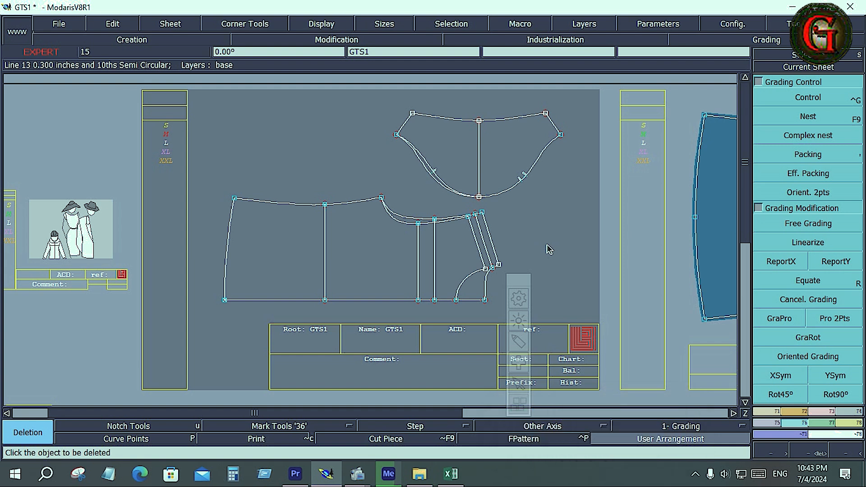
pyautogui.click(761, 175)
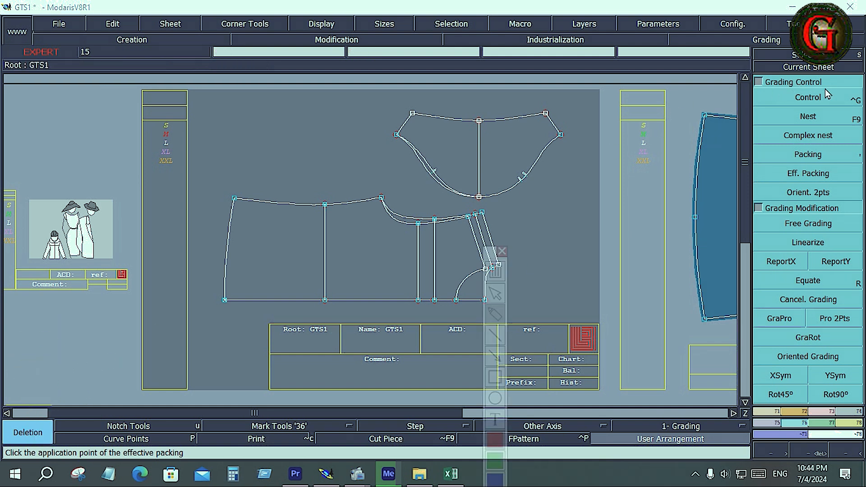
pyautogui.moveTo(789, 102)
pyautogui.mouseDown()
pyautogui.moveTo(829, 94)
pyautogui.moveTo(813, 96)
pyautogui.mouseUp()
pyautogui.moveTo(488, 251); pyautogui.dragTo(96, 309)
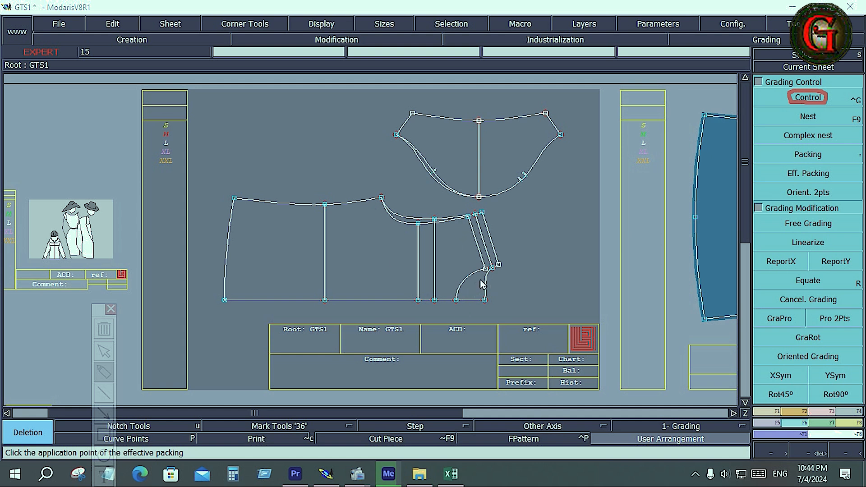
# - Open the grading Control table for the point where the deeper neckline curve meets the body's centre line
pyautogui.click(774, 99)
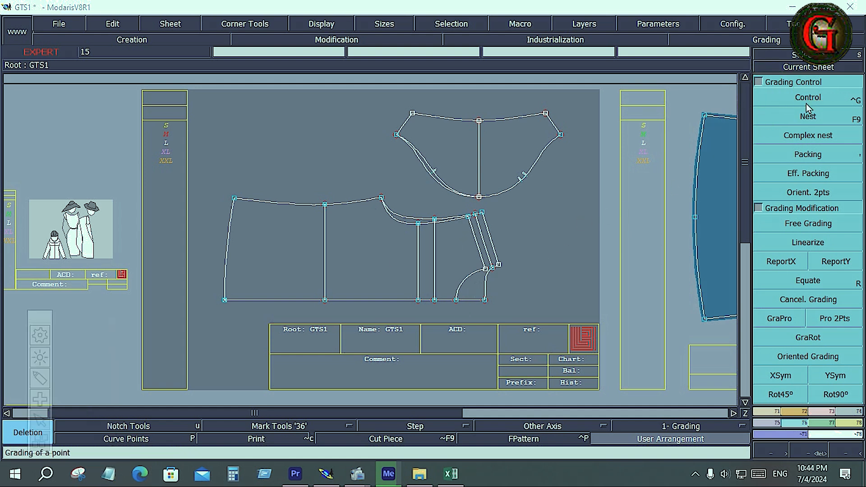
pyautogui.click(457, 286)
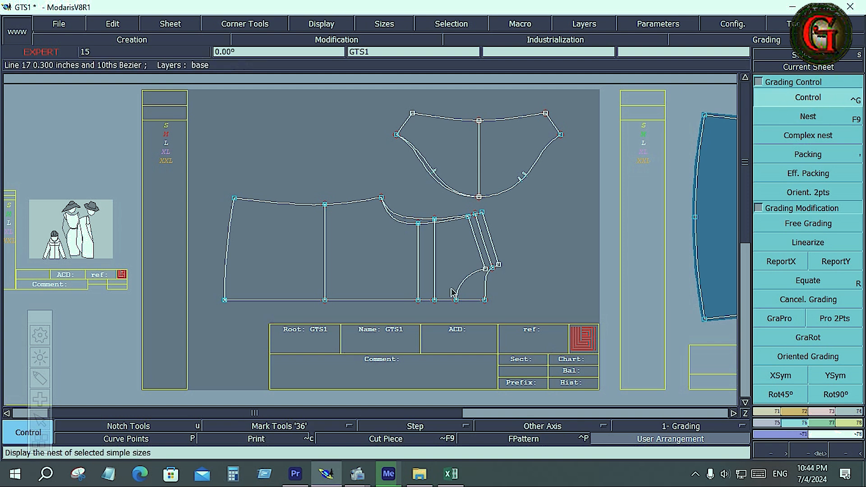
pyautogui.press('Return')
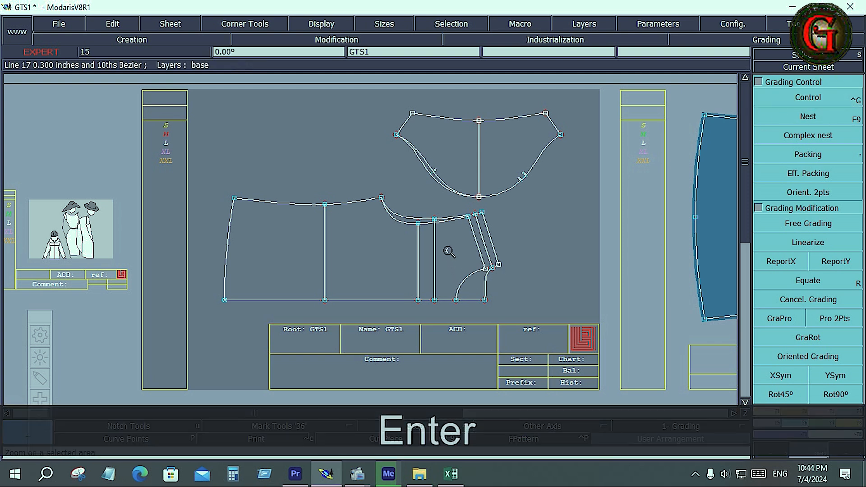
pyautogui.moveTo(448, 248); pyautogui.dragTo(506, 307)
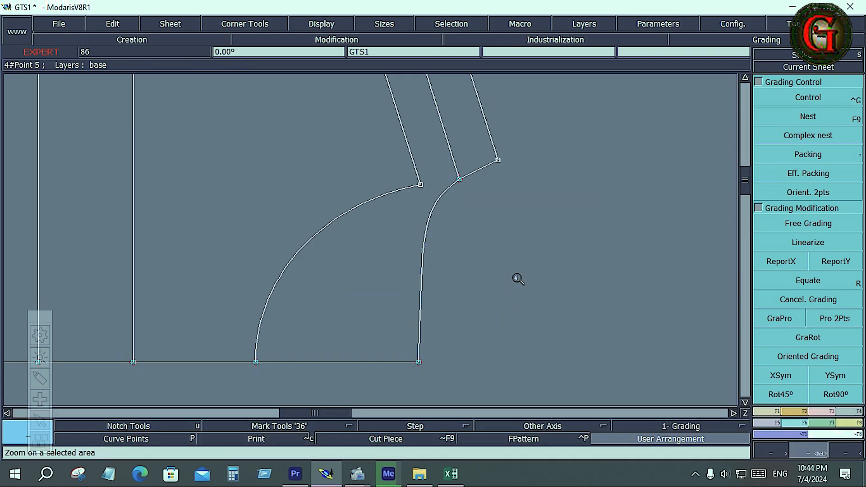
pyautogui.click(793, 98)
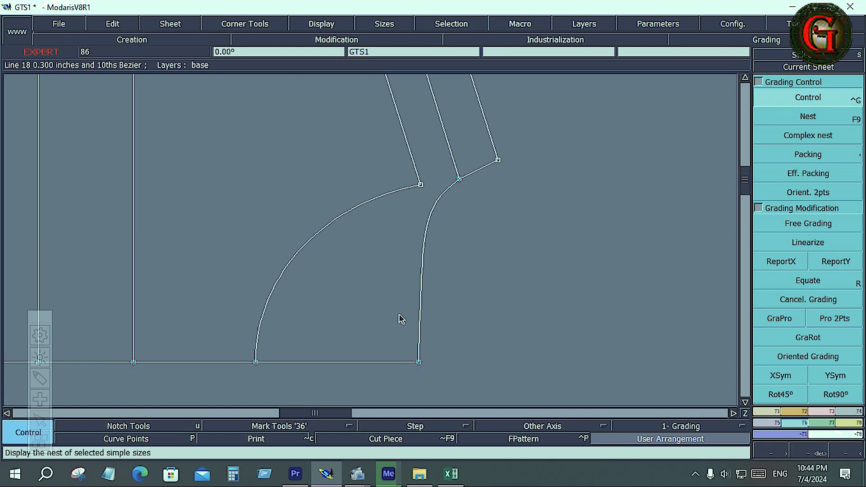
pyautogui.click(256, 363)
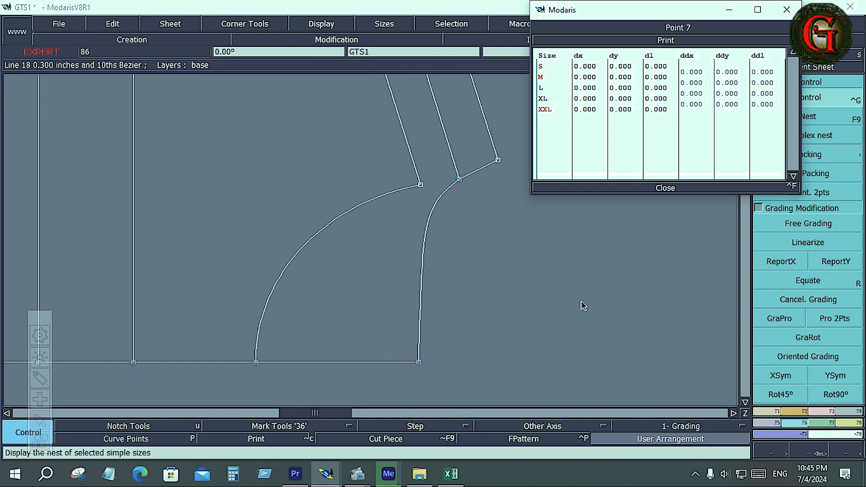
# - Draw a horizontal and a vertical Bezier line crossing over the neckline area to illustrate the axes, and undo both
pyautogui.click(758, 412)
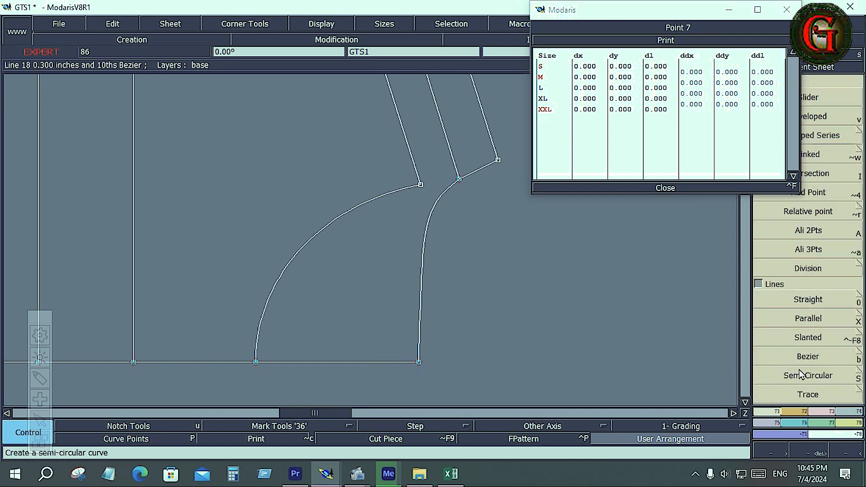
pyautogui.click(816, 360)
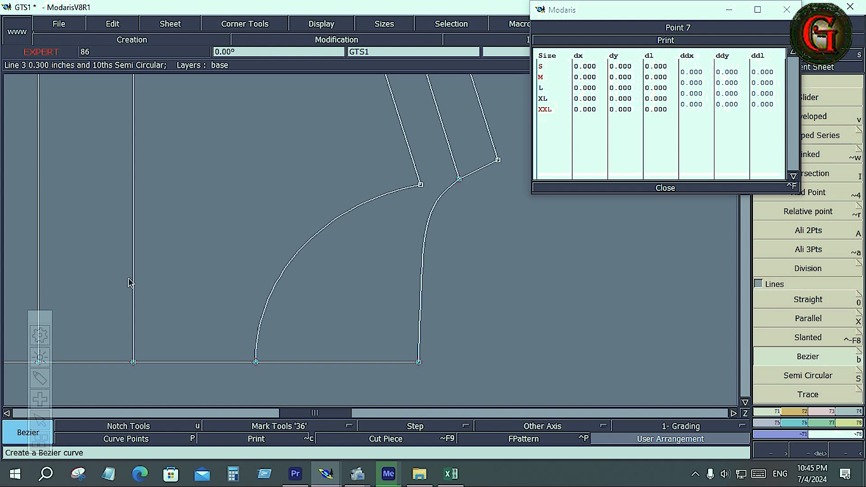
pyautogui.click(100, 277)
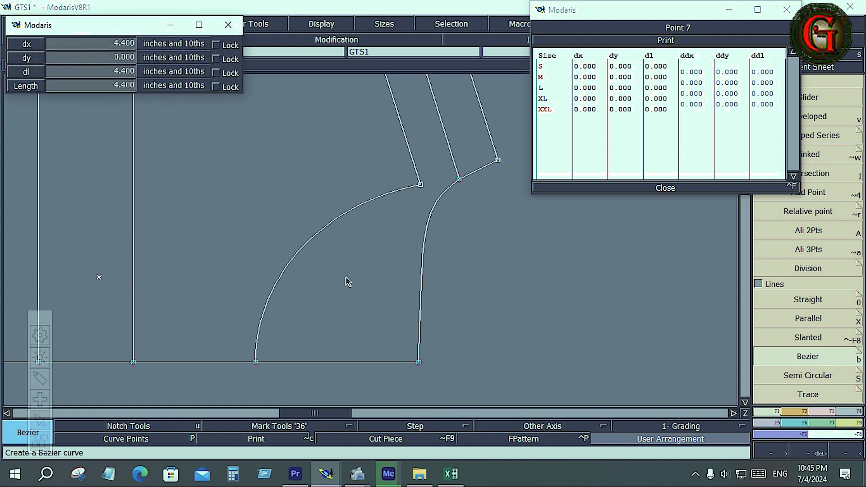
pyautogui.click(592, 277)
pyautogui.click(348, 128)
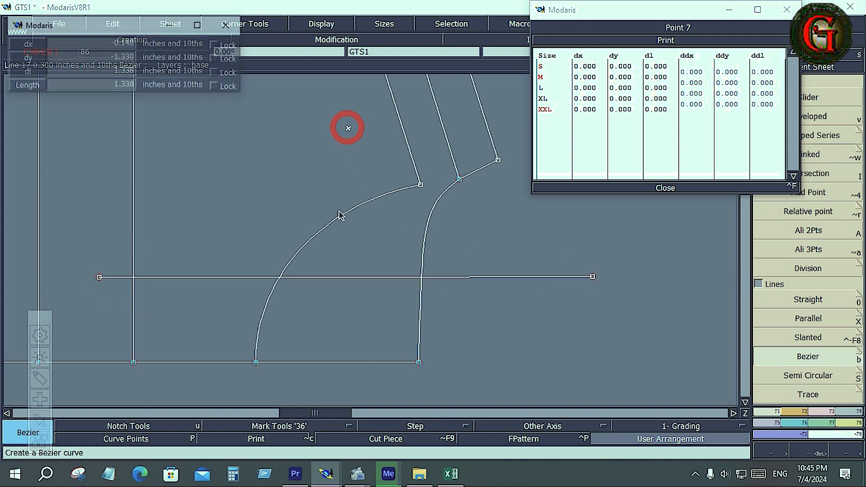
pyautogui.click(355, 333)
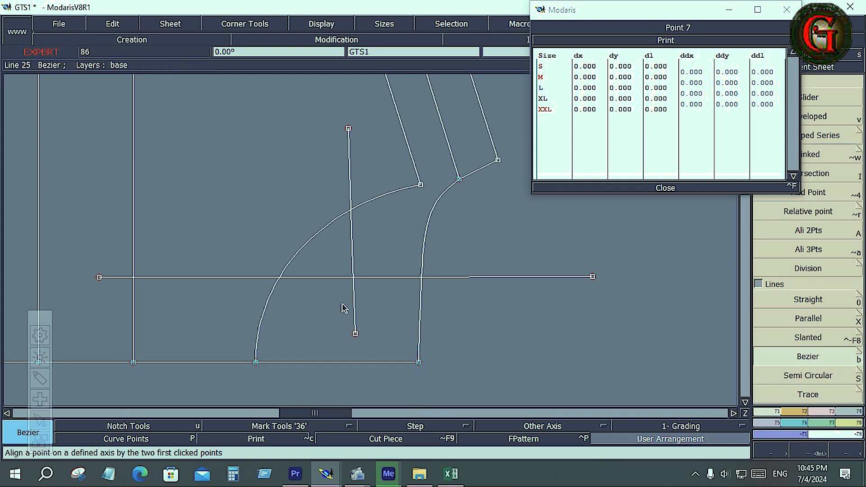
pyautogui.hotkey('ctrl', 'z')
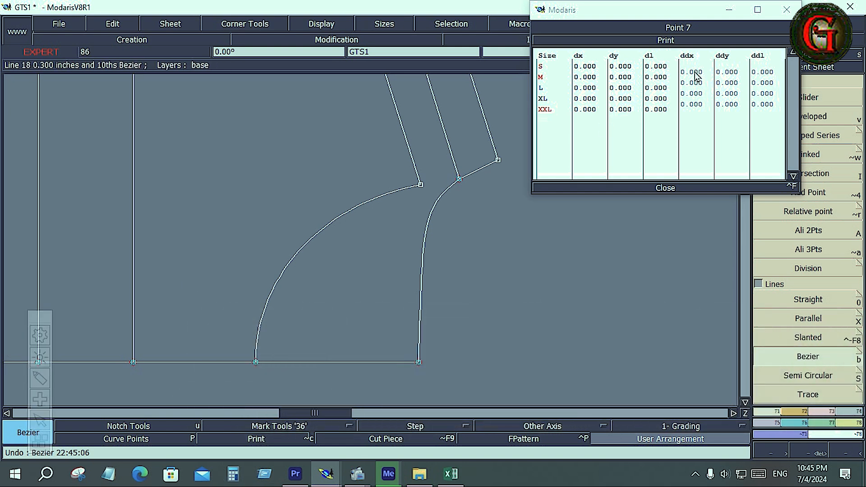
# - Set the neckline point's ddx grading increment to -0.125 for every size interval and select all sizes of the sheet
pyautogui.moveTo(697, 73); pyautogui.dragTo(696, 109)
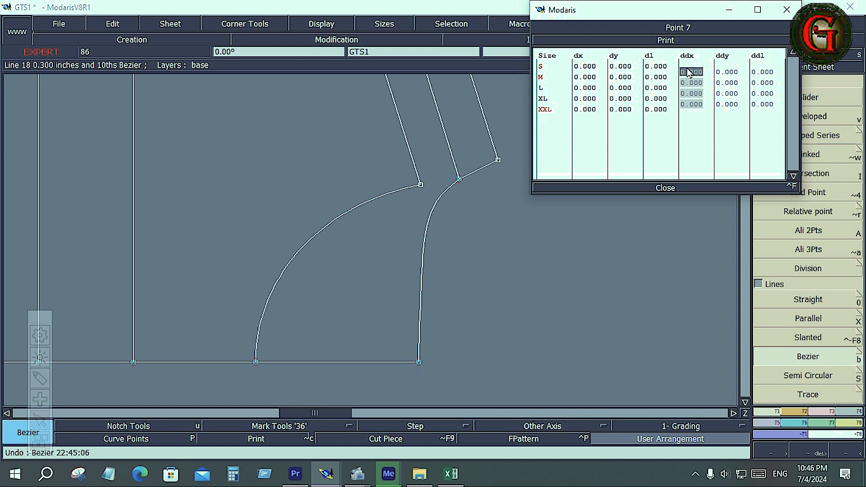
pyautogui.write('-.12')
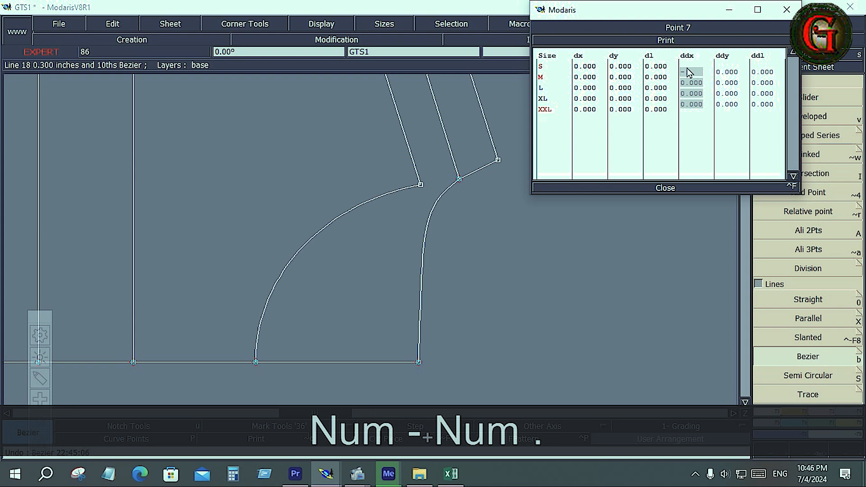
pyautogui.write('5')
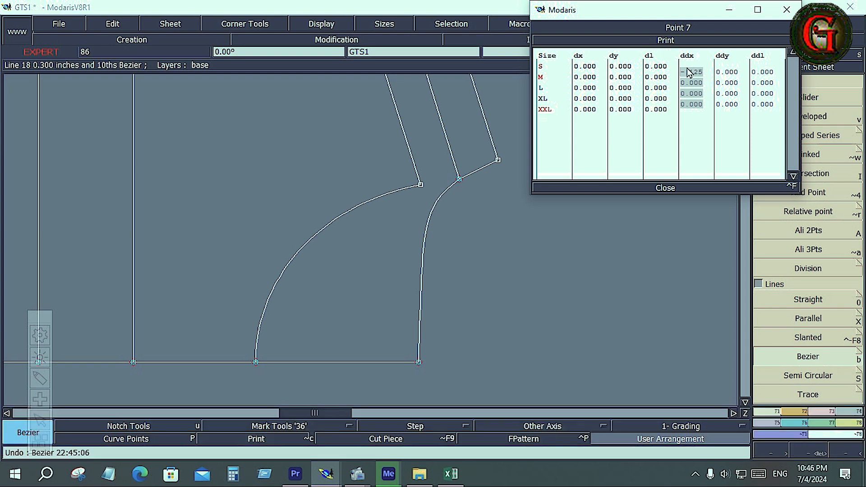
pyautogui.press('Return')
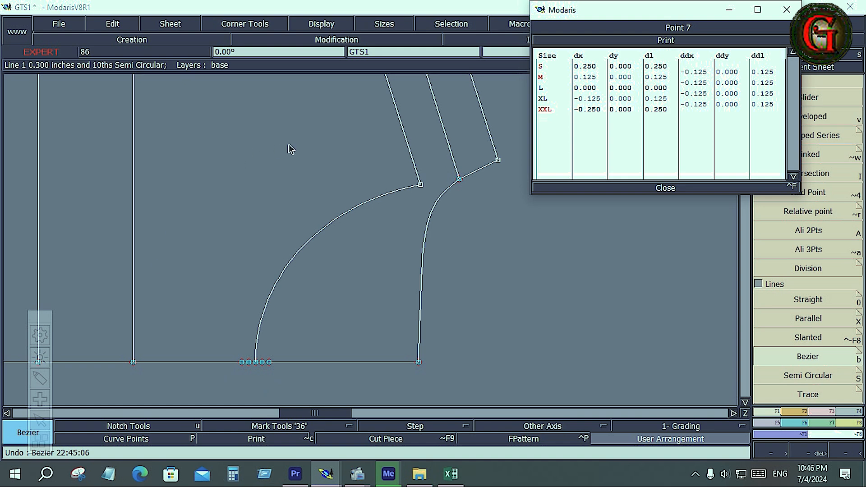
pyautogui.press('F12')
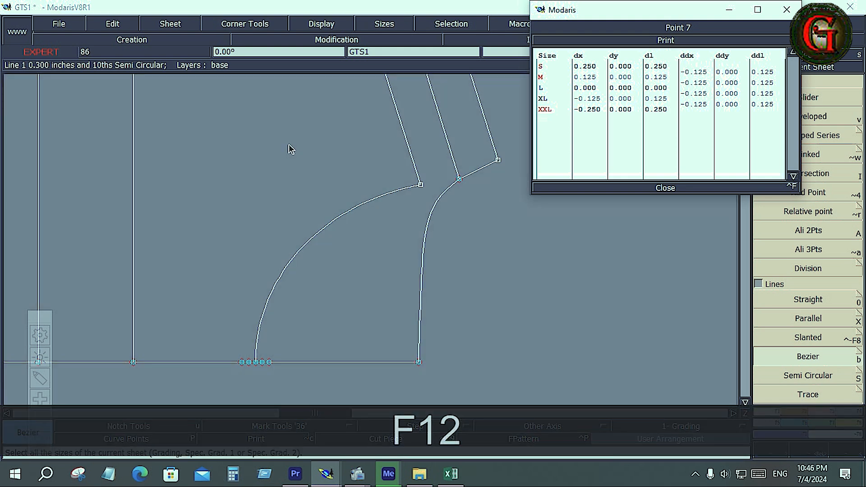
# - Display the nest of the selected sizes and close the grading table of the deeper neckline's centre-line point
pyautogui.press('F9')
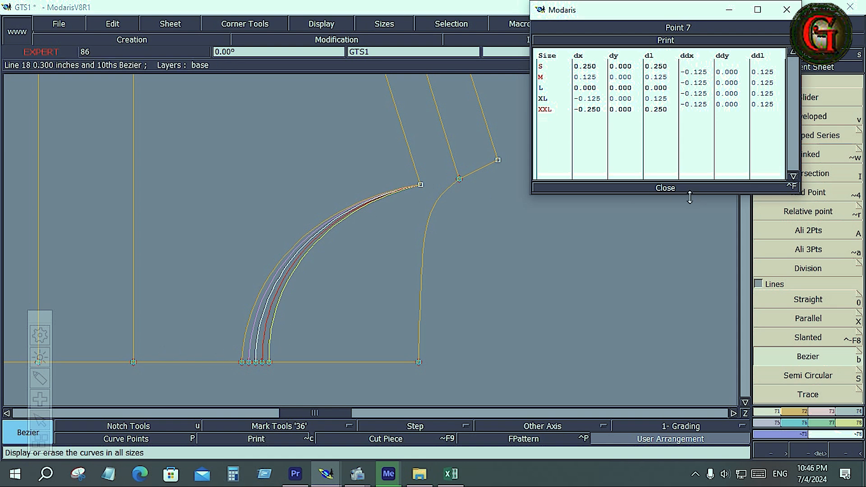
pyautogui.click(666, 187)
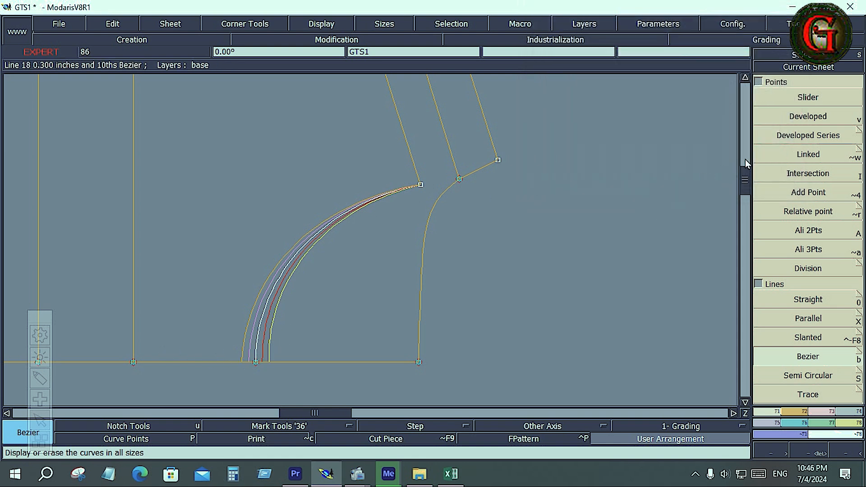
# - With grading Control, set ddy to 0.125 for every size interval at the deeper neckline curve's shoulder end
pyautogui.click(798, 422)
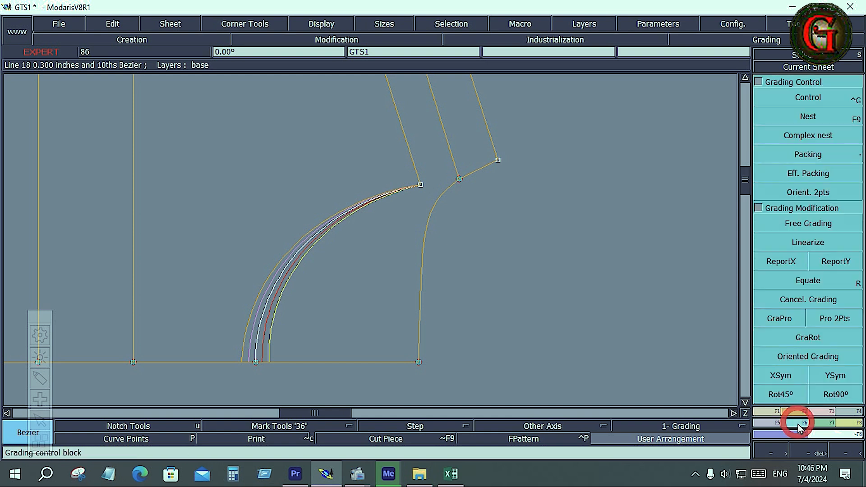
pyautogui.click(815, 100)
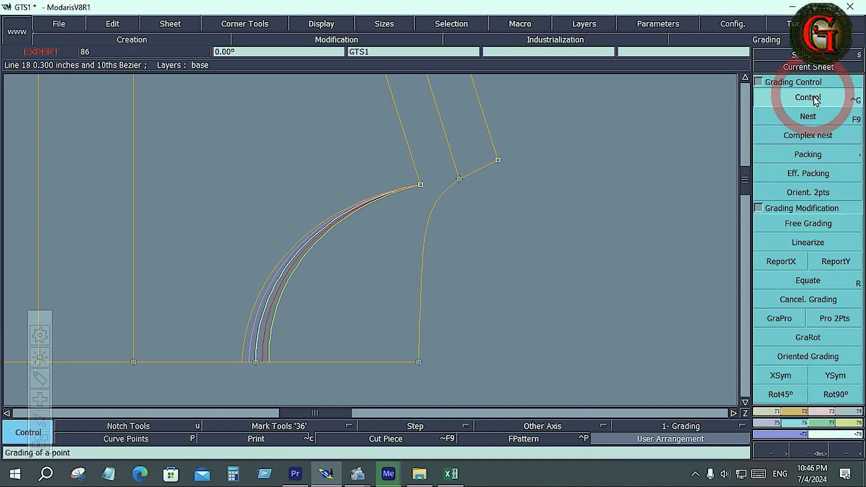
pyautogui.click(418, 186)
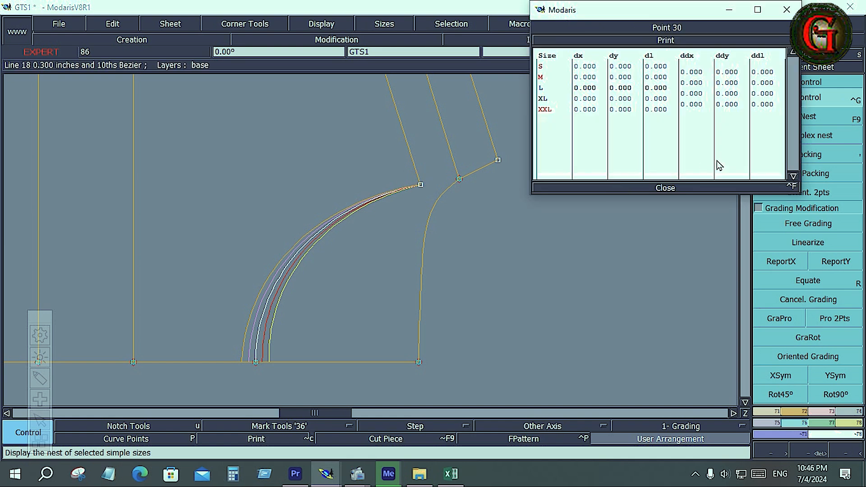
pyautogui.moveTo(732, 73); pyautogui.dragTo(729, 104)
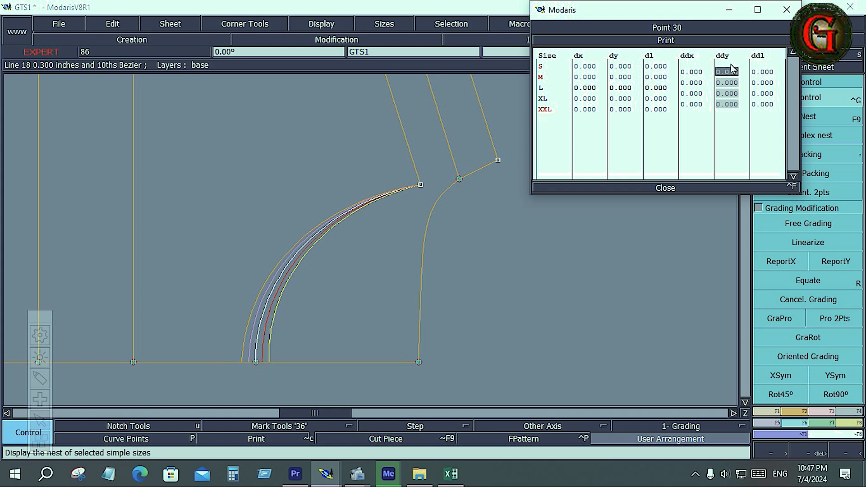
pyautogui.write('.125')
pyautogui.press('Return')
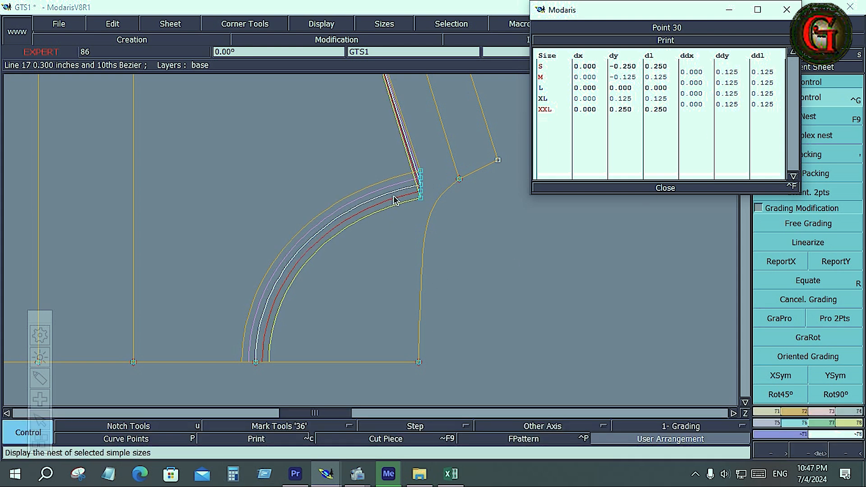
pyautogui.click(666, 188)
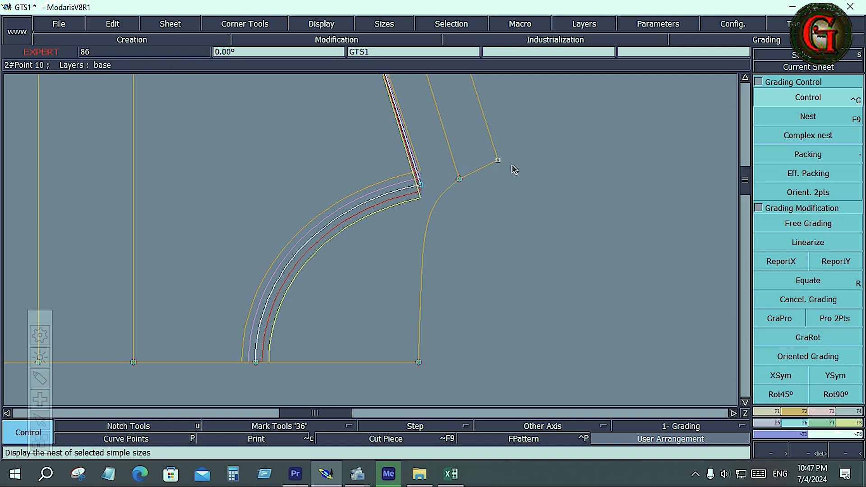
pyautogui.moveTo(386, 325); pyautogui.dragTo(432, 372)
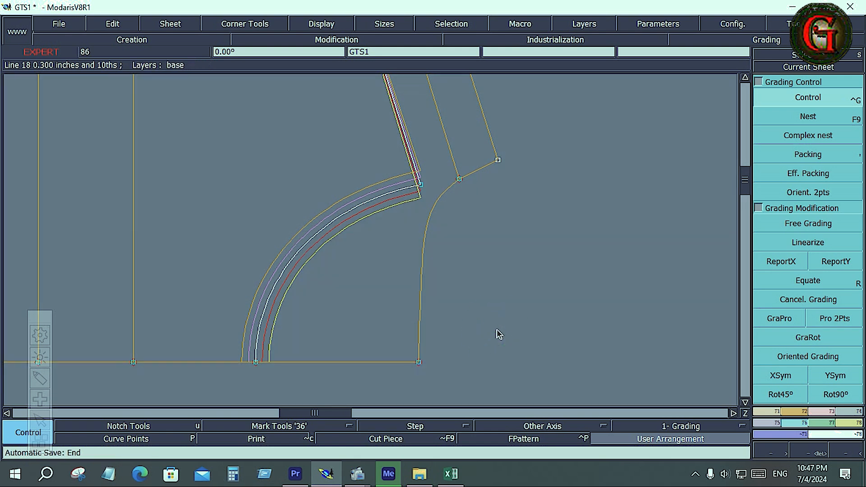
pyautogui.press('F9')
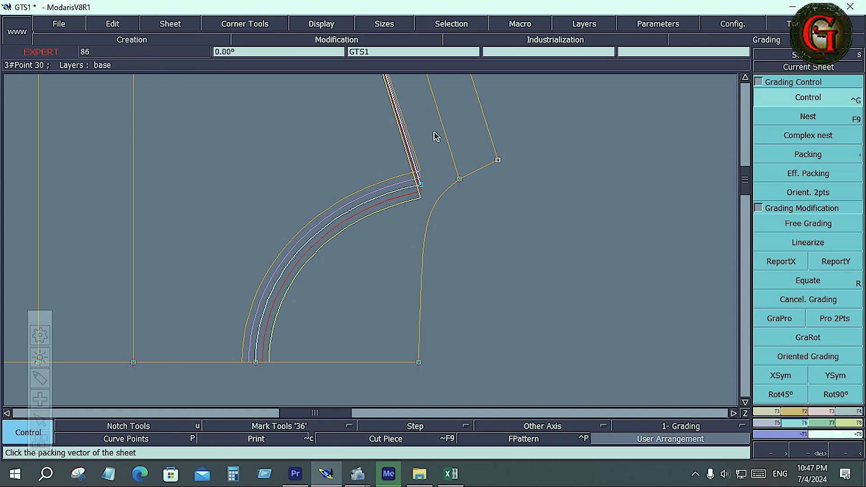
pyautogui.moveTo(434, 133); pyautogui.dragTo(519, 191)
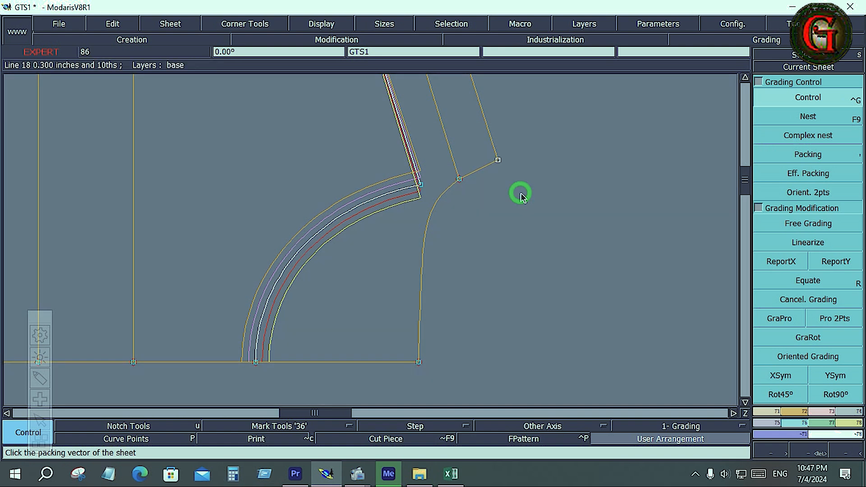
# - Set ddy to 0.125 for every size interval at the neckline end of the outermost shoulder line using grading Control
pyautogui.click(800, 101)
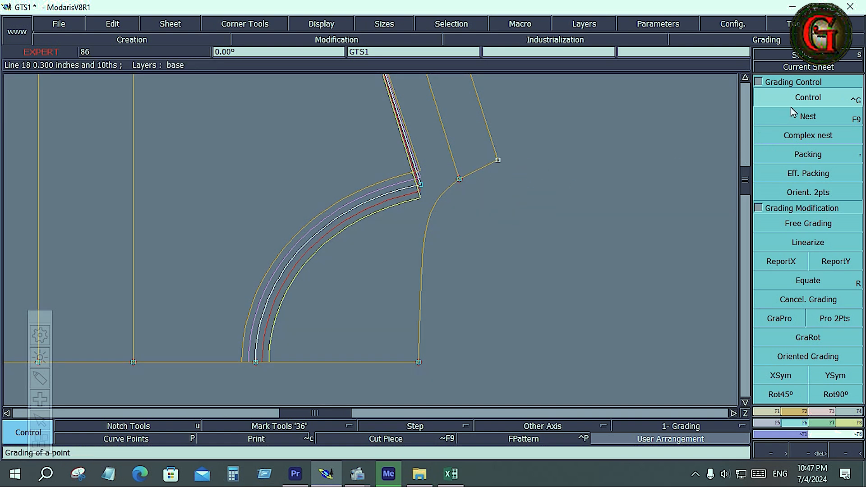
pyautogui.click(497, 160)
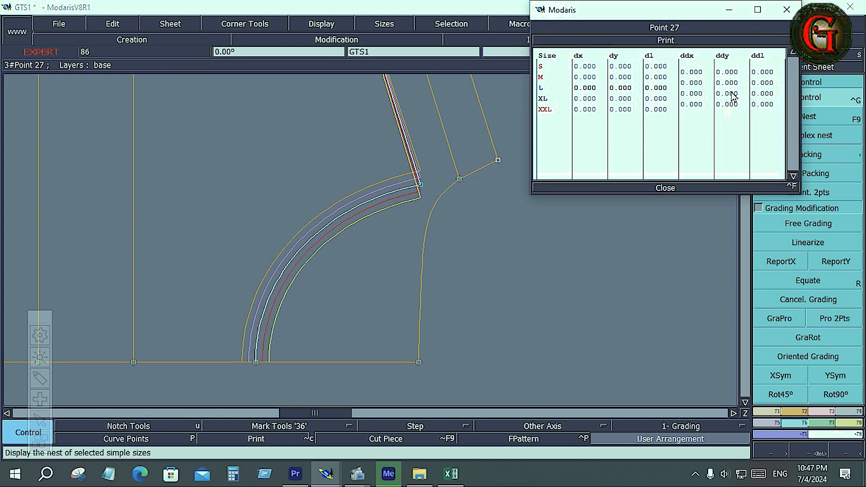
pyautogui.moveTo(726, 72); pyautogui.dragTo(733, 108)
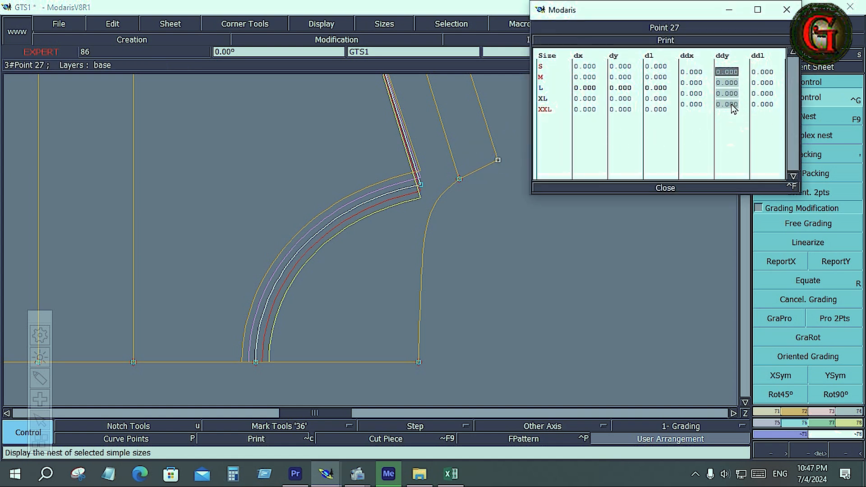
pyautogui.write('.125')
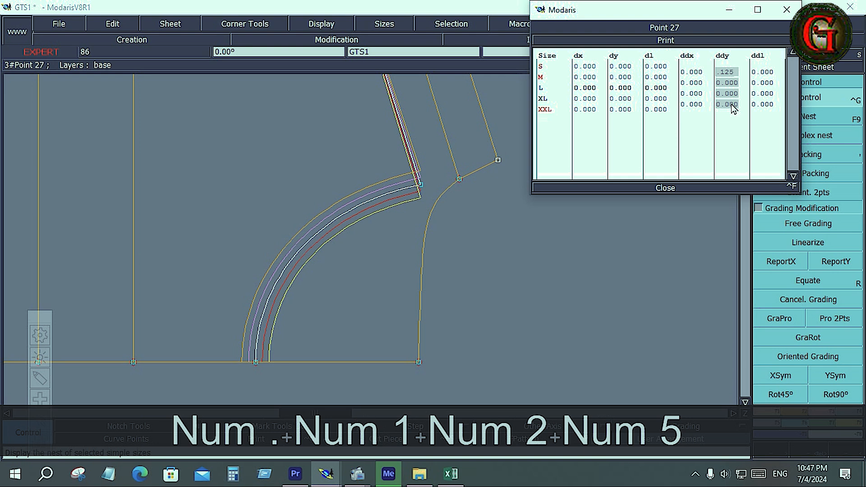
pyautogui.press('Return')
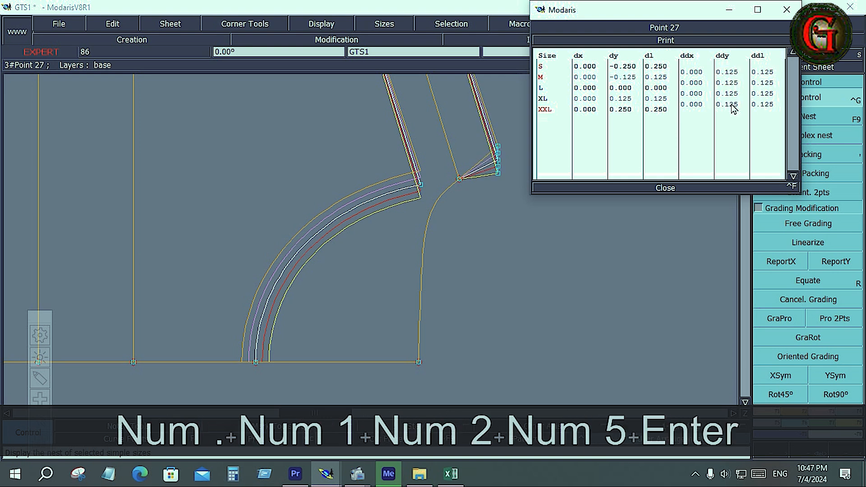
pyautogui.click(665, 187)
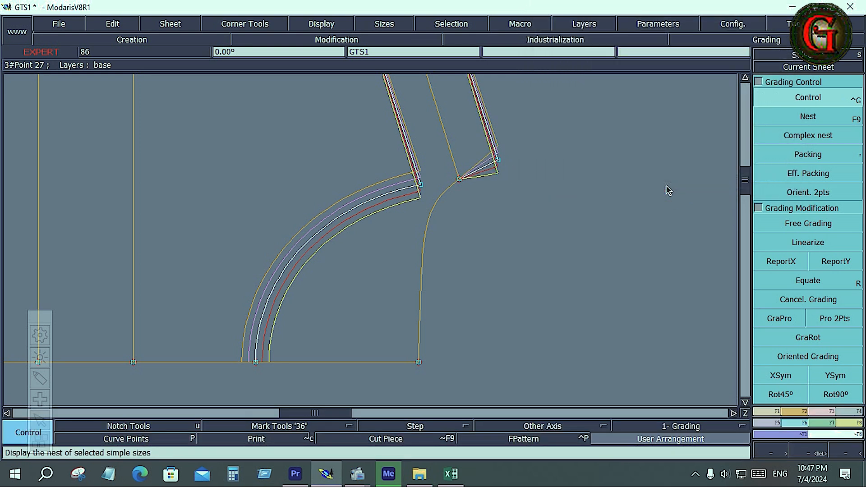
# - Undo the outermost shoulder point's grading and use Equate to copy the deeper neckline's shoulder-end grading to that point instead
pyautogui.click(805, 285)
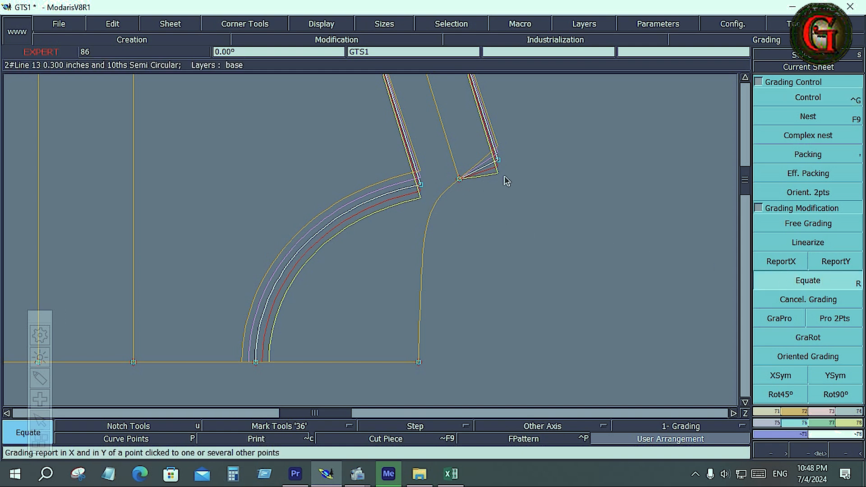
pyautogui.hotkey('ctrl', 'z')
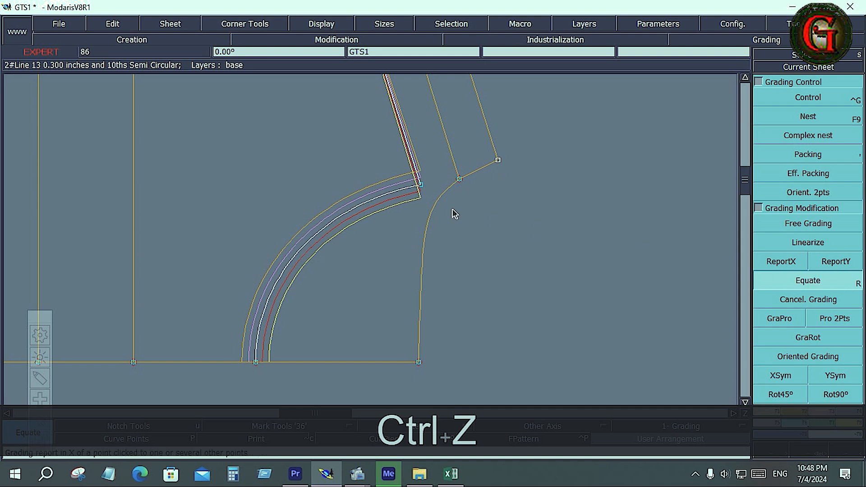
pyautogui.click(426, 185)
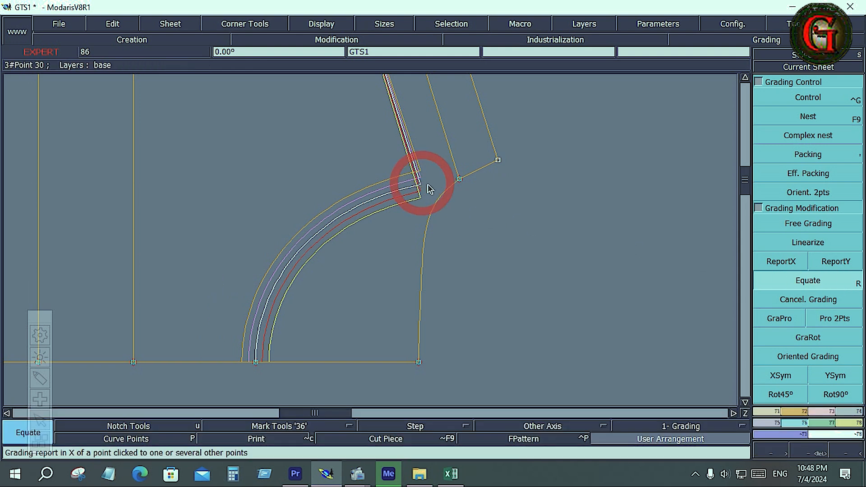
pyautogui.click(497, 161)
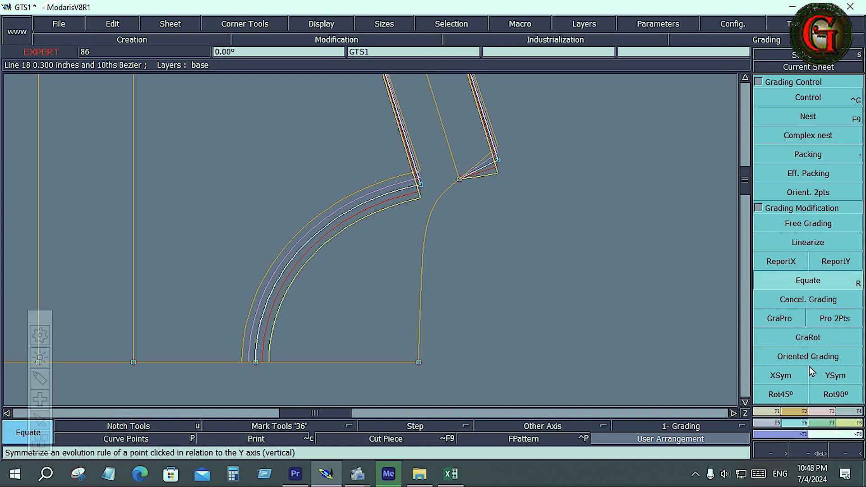
# - Apply GraPro proportional grading between the outermost shoulder point and the shallower neckline's centre-line end
pyautogui.click(773, 321)
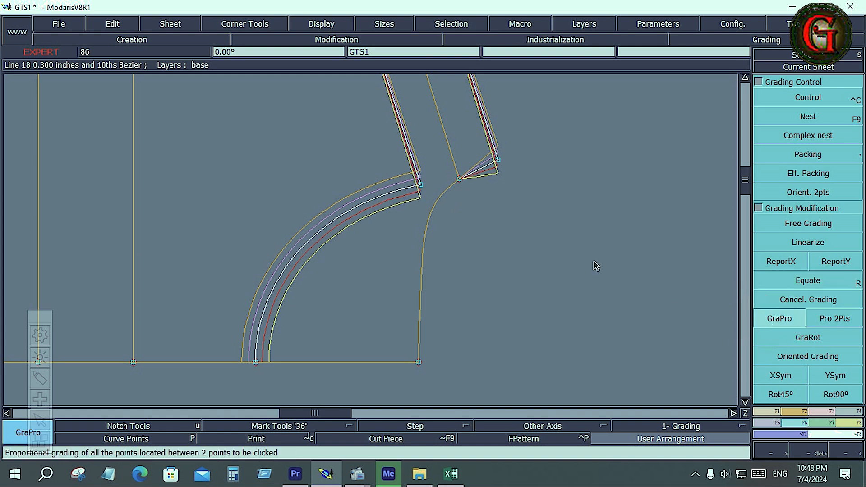
pyautogui.click(499, 161)
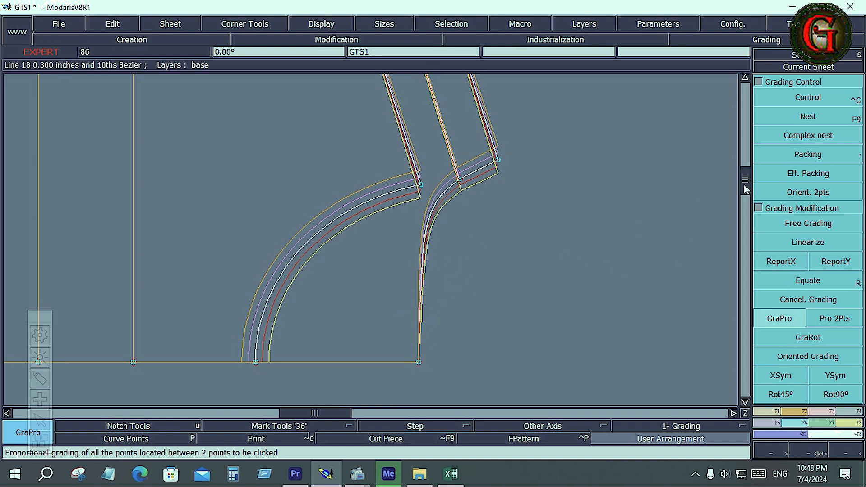
# - Inspect the graded neckline and shoulder area with the nest limited to sizes S, M, L and XXL
pyautogui.click(813, 99)
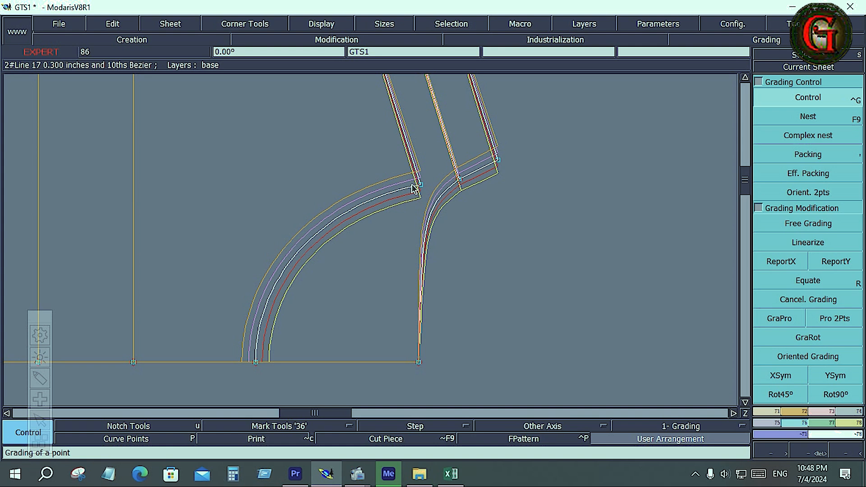
pyautogui.click(745, 78)
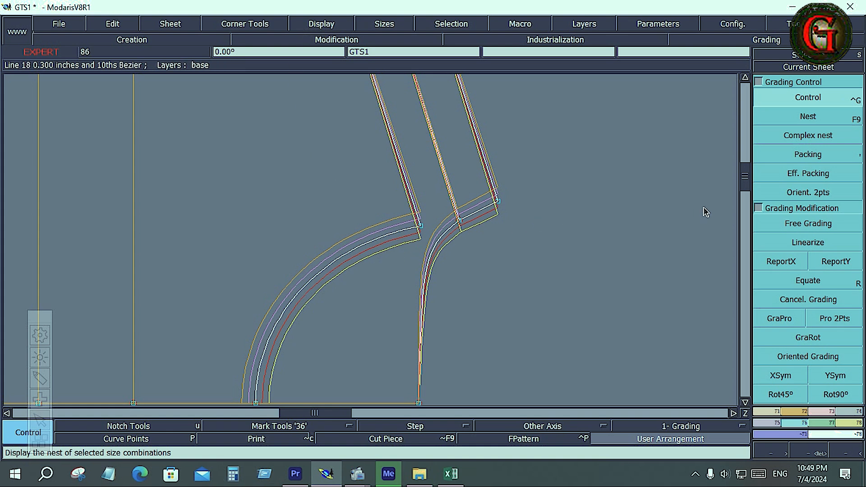
pyautogui.press('Home')
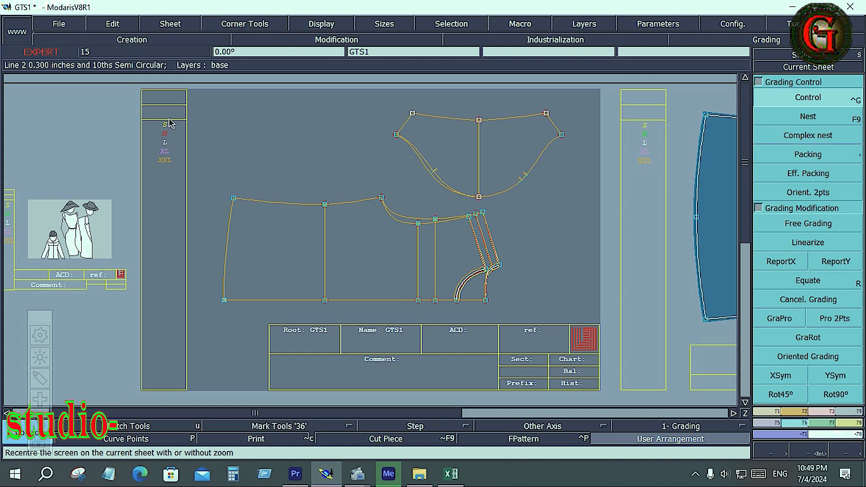
pyautogui.press('Return')
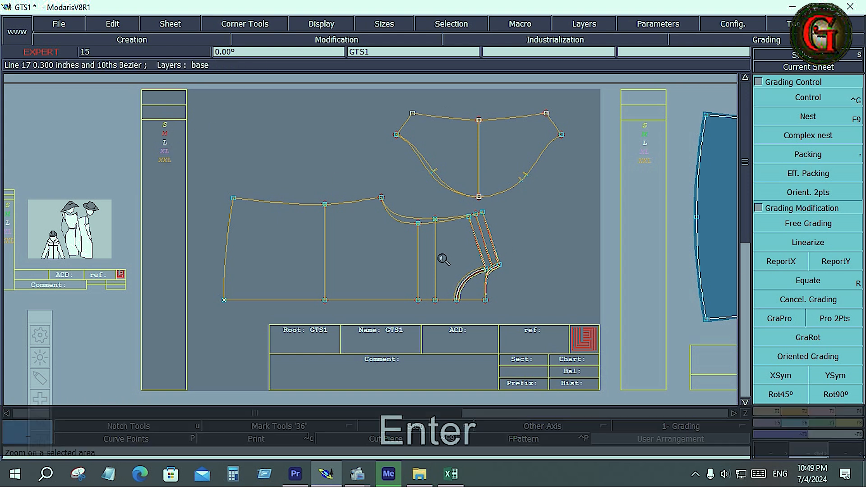
pyautogui.moveTo(441, 248); pyautogui.dragTo(507, 325)
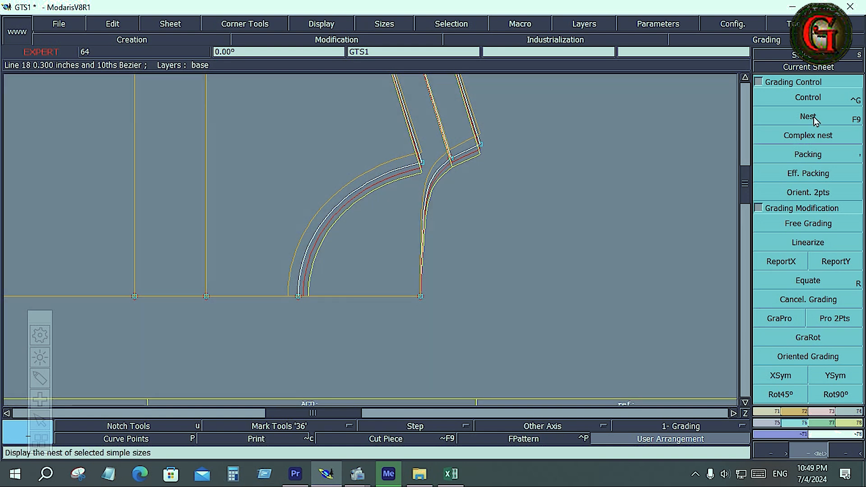
pyautogui.click(814, 120)
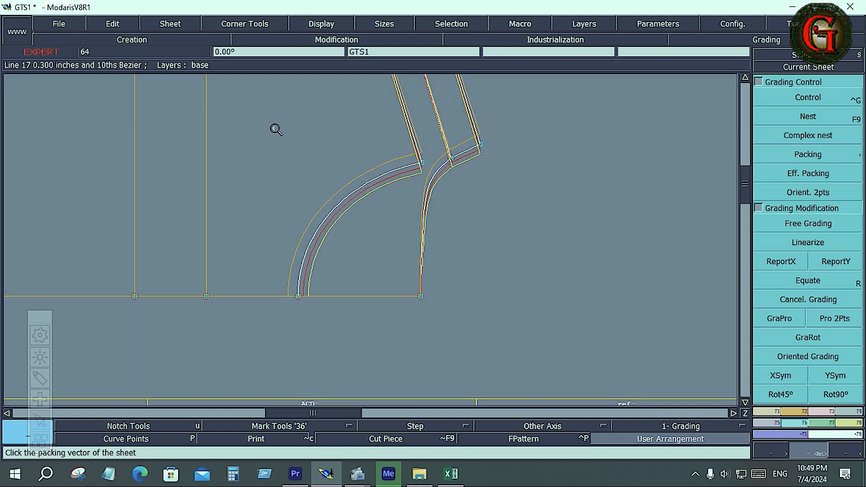
pyautogui.moveTo(409, 306); pyautogui.dragTo(433, 336)
pyautogui.click(521, 307)
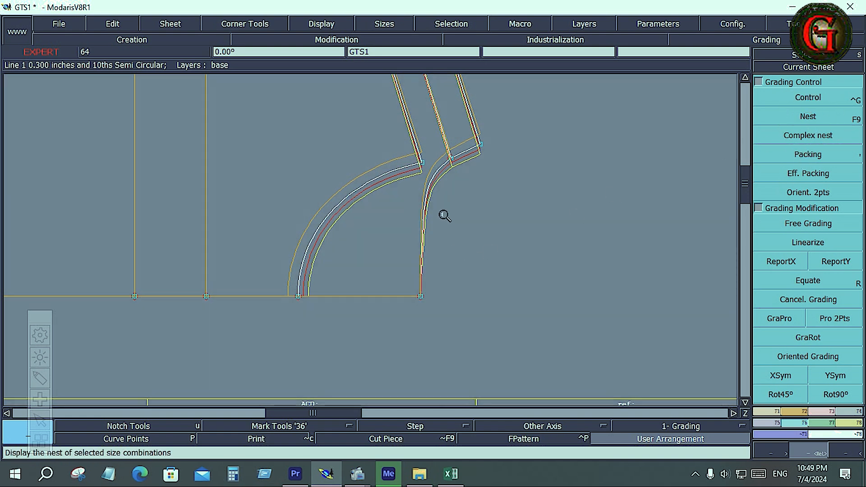
pyautogui.click(386, 134)
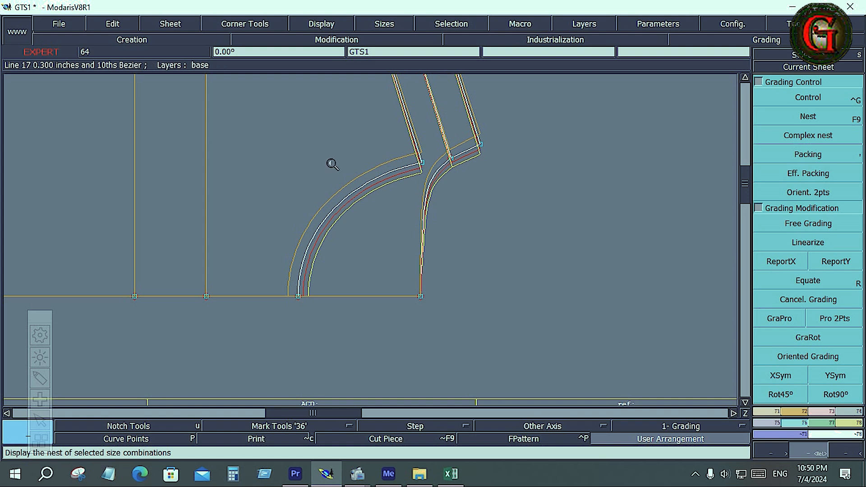
# - Select all sizes of the sheet, display their nest, and toggle it off and on again
pyautogui.press('F12')
pyautogui.press('F9')
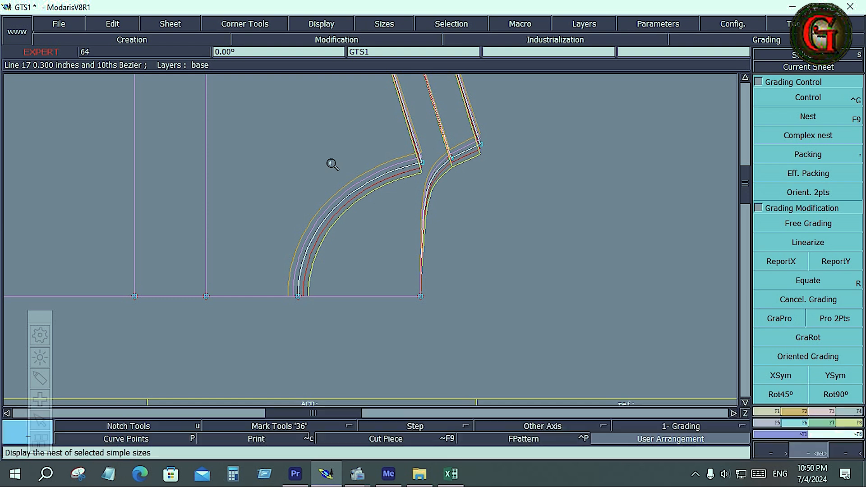
pyautogui.press('F10')
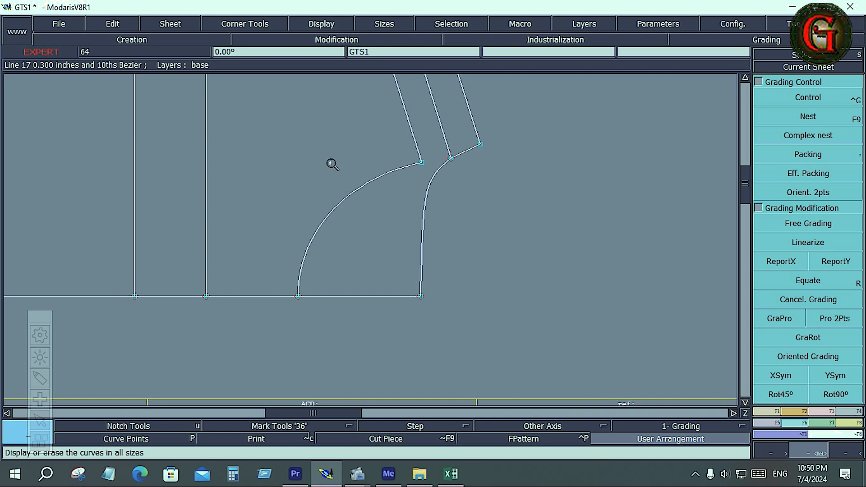
pyautogui.press('F10')
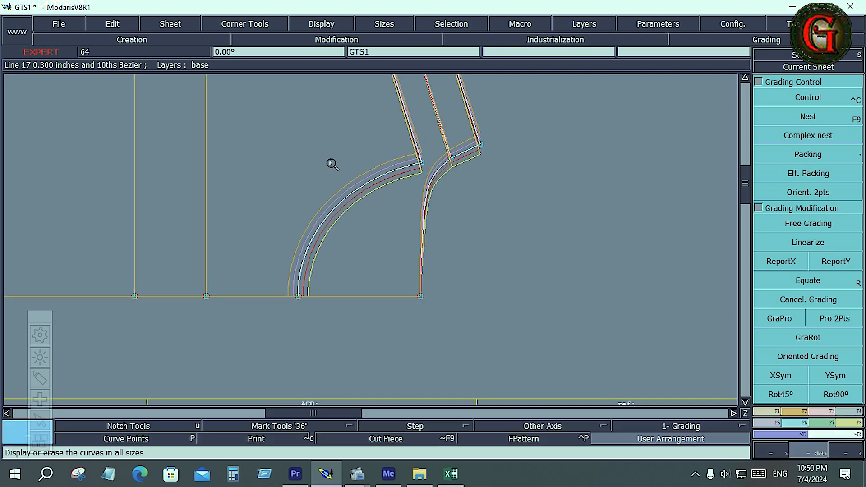
pyautogui.press('F9')
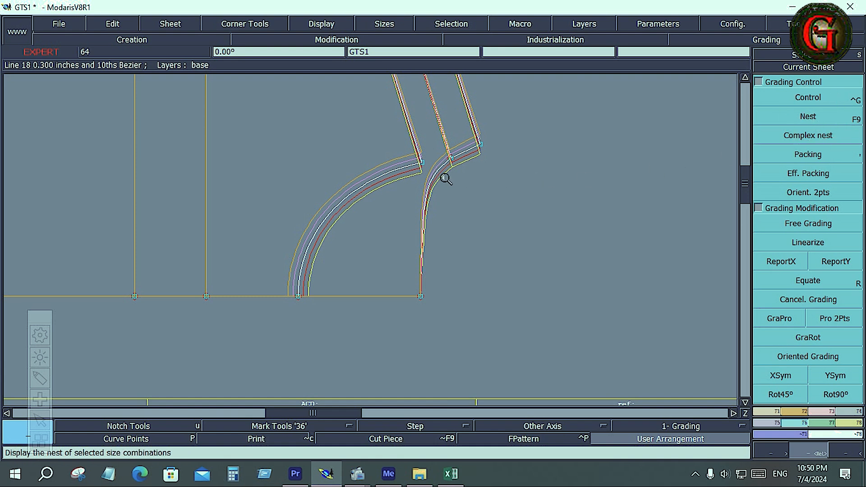
# - Display the nest of the selected sizes and bring the whole GTS1 base pattern sheet into view
pyautogui.click(807, 118)
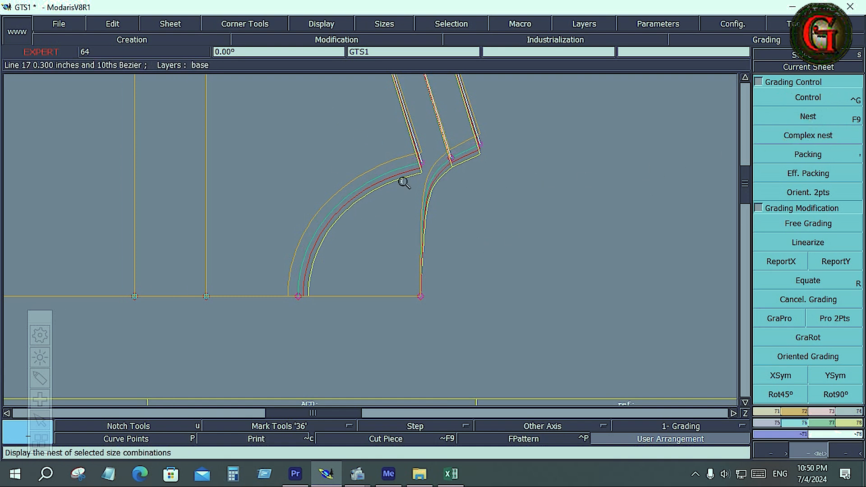
pyautogui.click(499, 262)
pyautogui.press('Home')
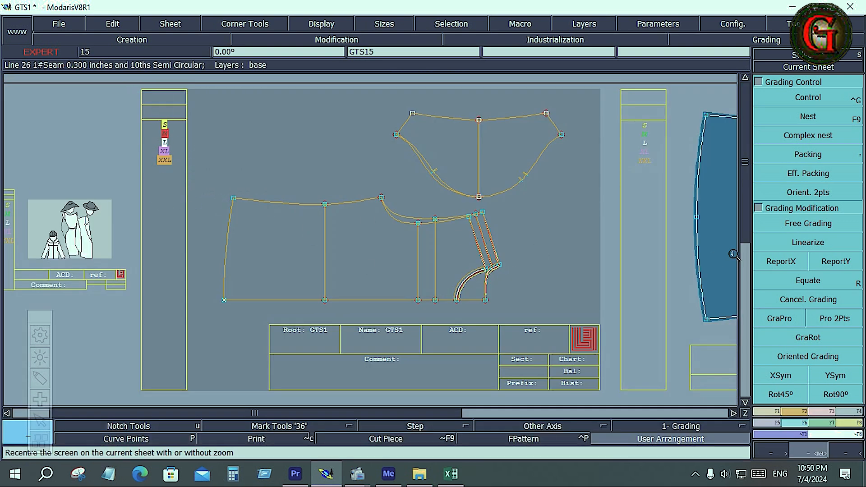
pyautogui.click(814, 141)
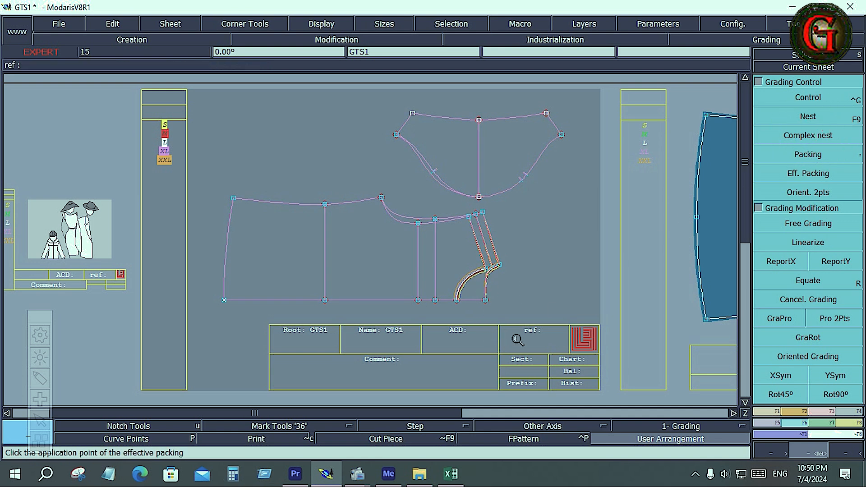
# - Check the grading values of the outermost shoulder point on the base pattern with Control
pyautogui.click(810, 98)
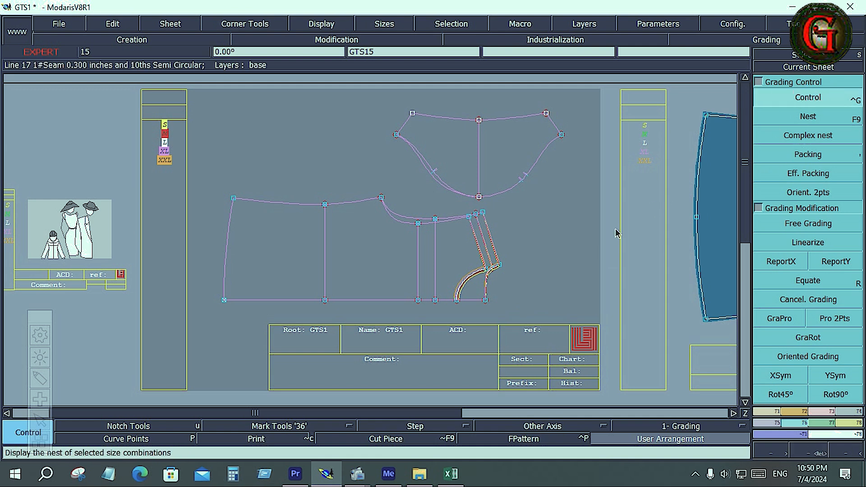
pyautogui.click(499, 264)
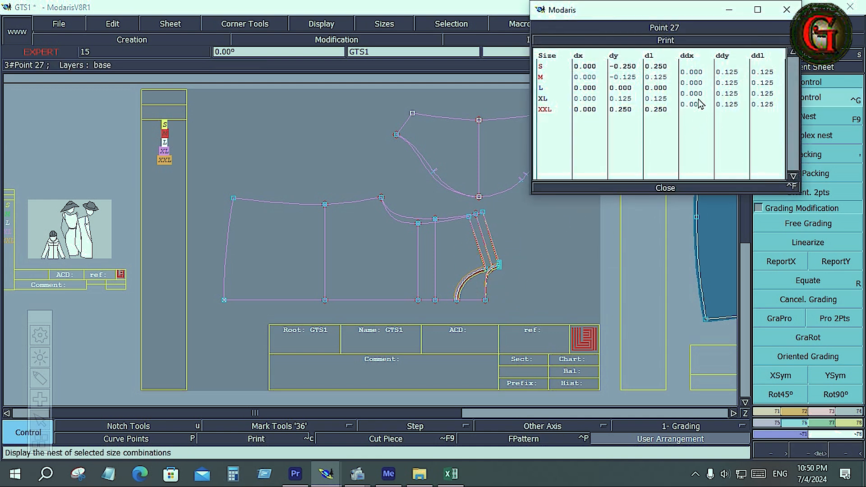
pyautogui.click(671, 192)
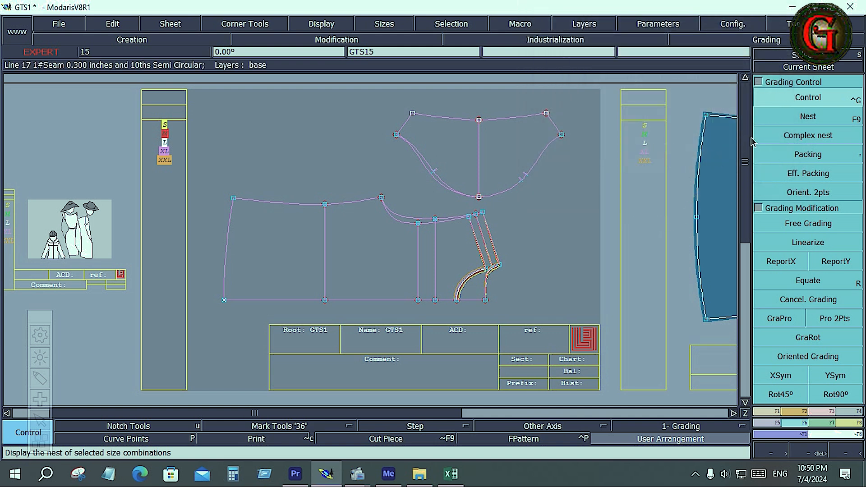
pyautogui.click(538, 227)
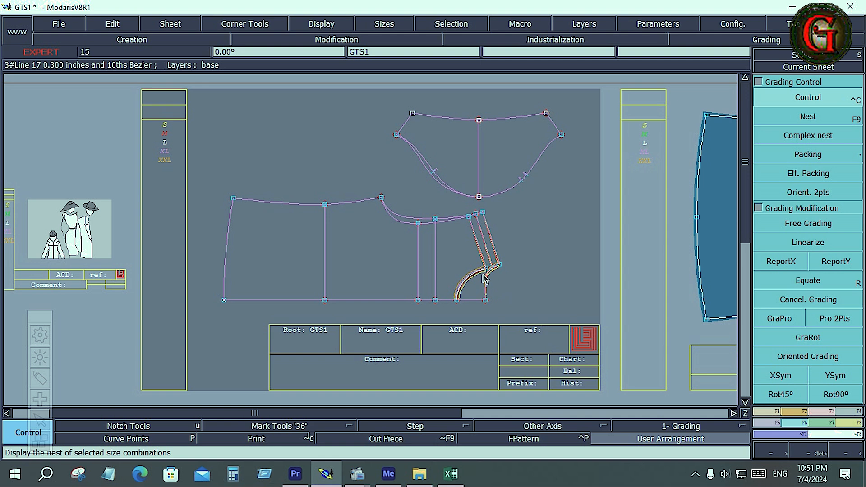
# - Select the neckline and shoulder points of the base pattern, display their size nest, and try Packing on the sheet
pyautogui.moveTo(435, 241); pyautogui.dragTo(517, 315)
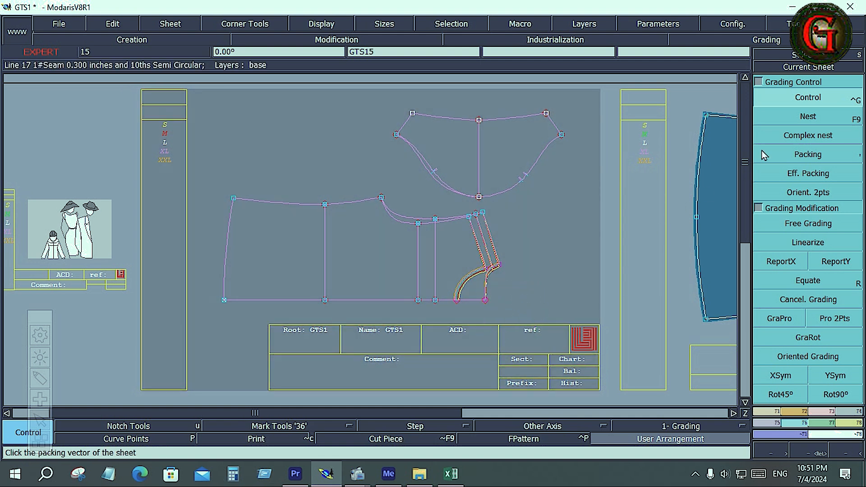
pyautogui.click(807, 120)
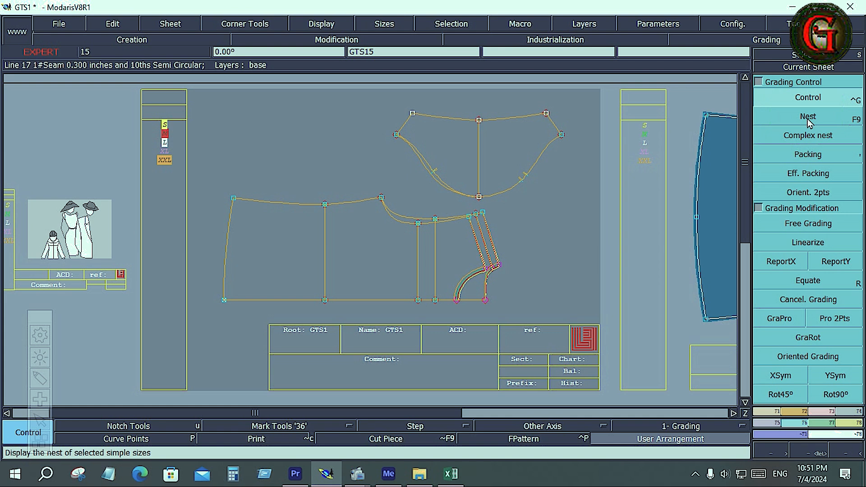
pyautogui.click(802, 136)
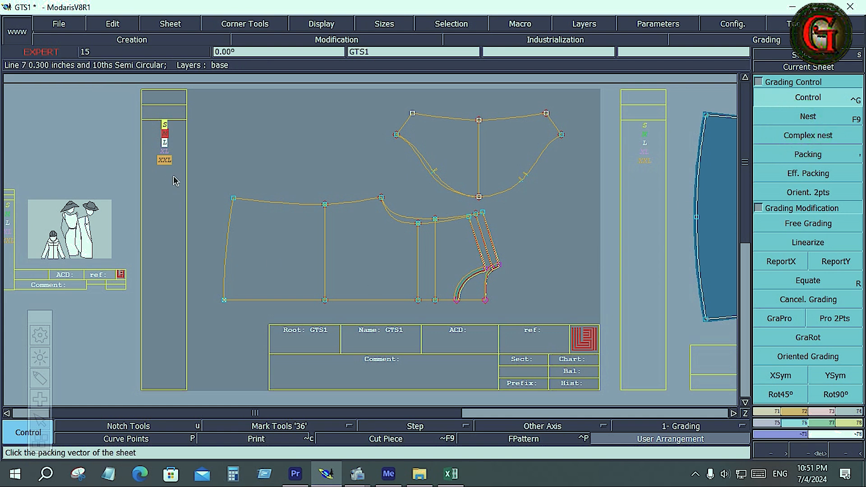
pyautogui.click(527, 278)
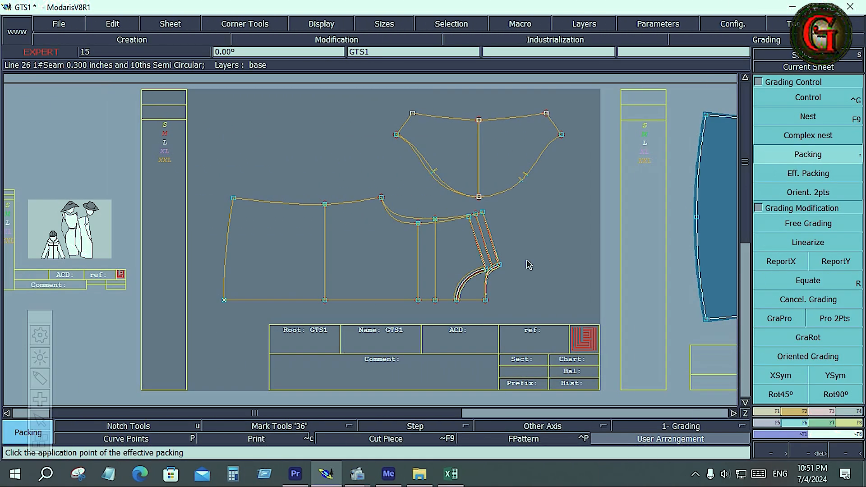
pyautogui.click(420, 310)
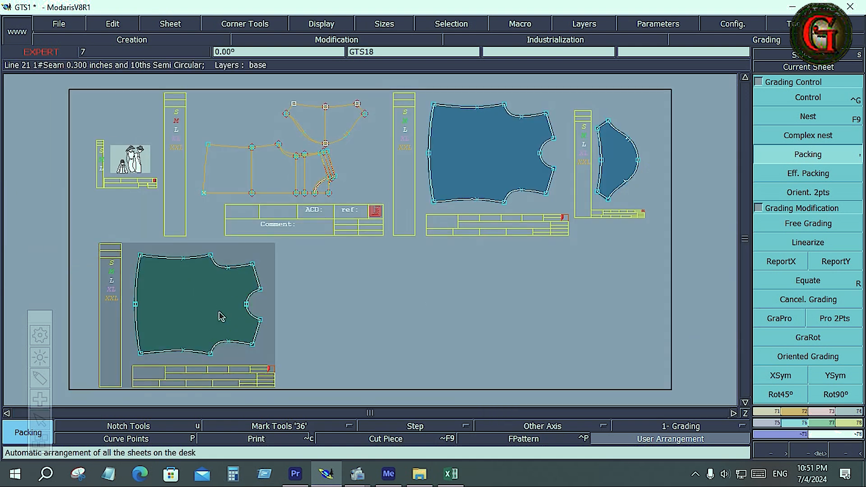
# - Cut the T-shirt body piece in two with Cut 2Pts, from one side seam's waist point to the opposite one
pyautogui.press('Home')
pyautogui.click(772, 411)
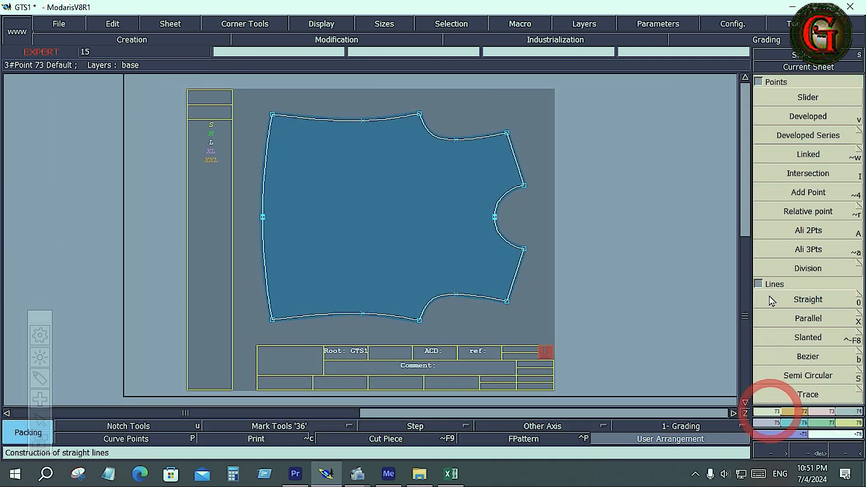
pyautogui.press('F4')
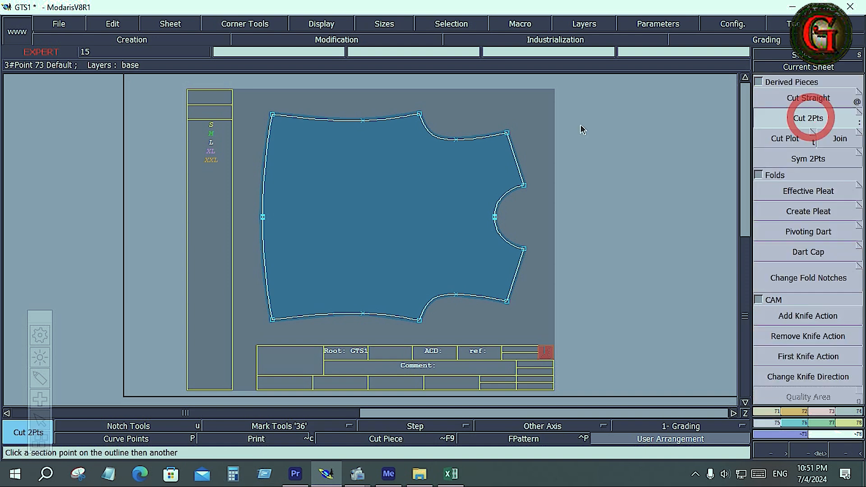
pyautogui.click(810, 118)
pyautogui.click(362, 121)
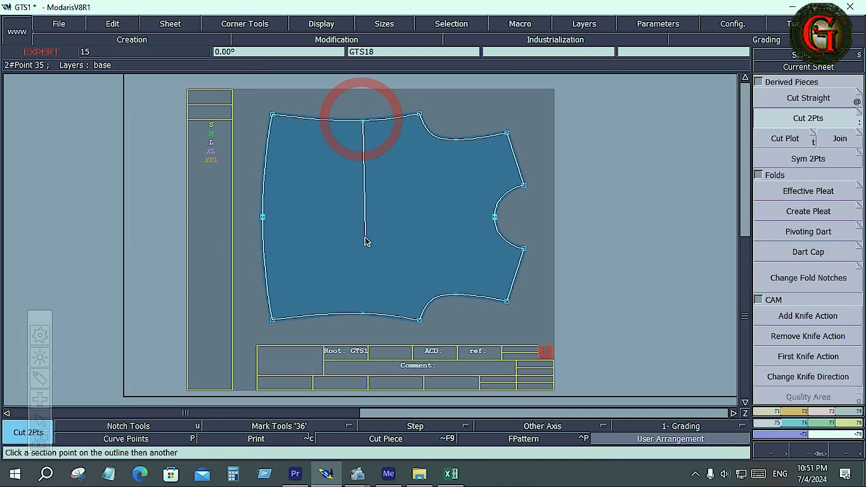
pyautogui.click(362, 314)
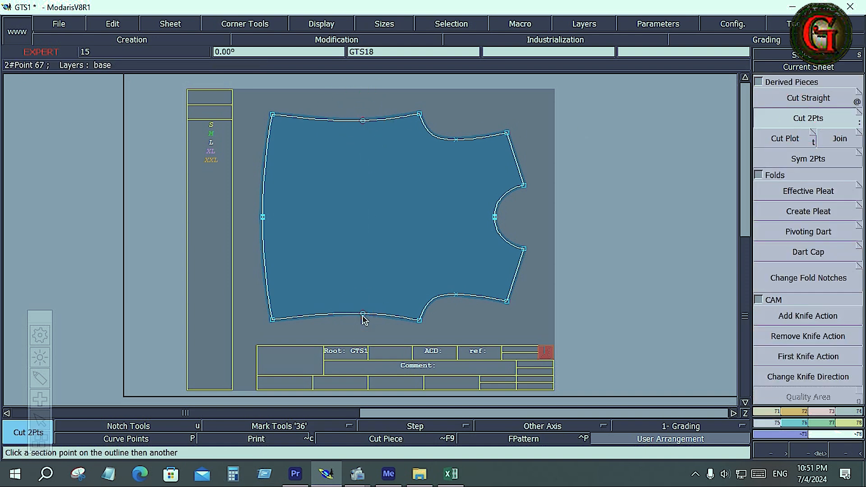
# - Set ddx to -1 for all size intervals at the first waist corner of the cut-off chest piece, using Control
pyautogui.press('j')
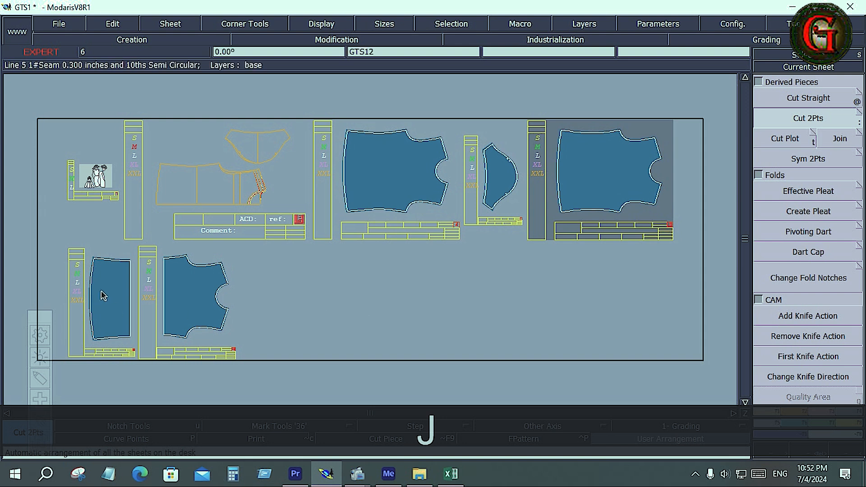
pyautogui.press('Return')
pyautogui.moveTo(69, 248); pyautogui.dragTo(255, 359)
pyautogui.click(255, 359)
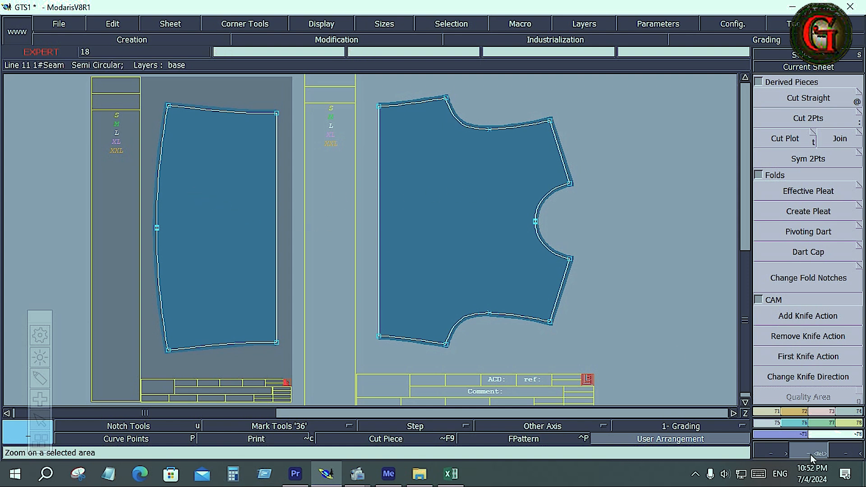
pyautogui.click(784, 424)
pyautogui.click(798, 96)
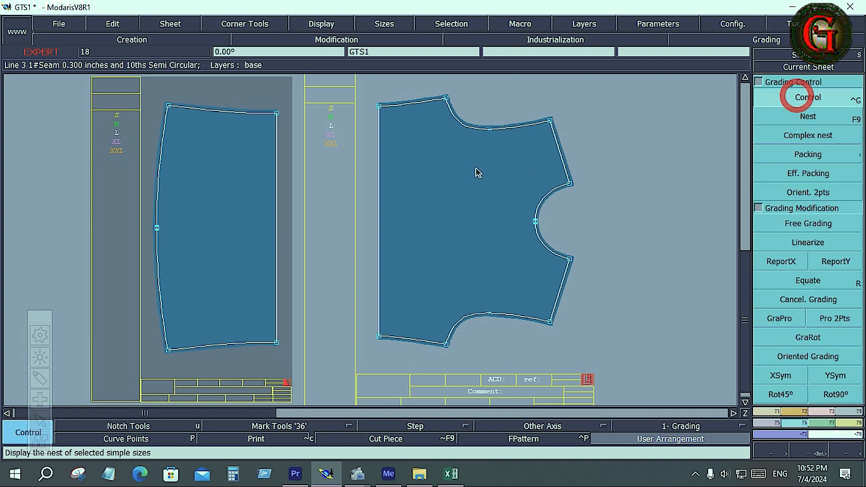
pyautogui.click(380, 106)
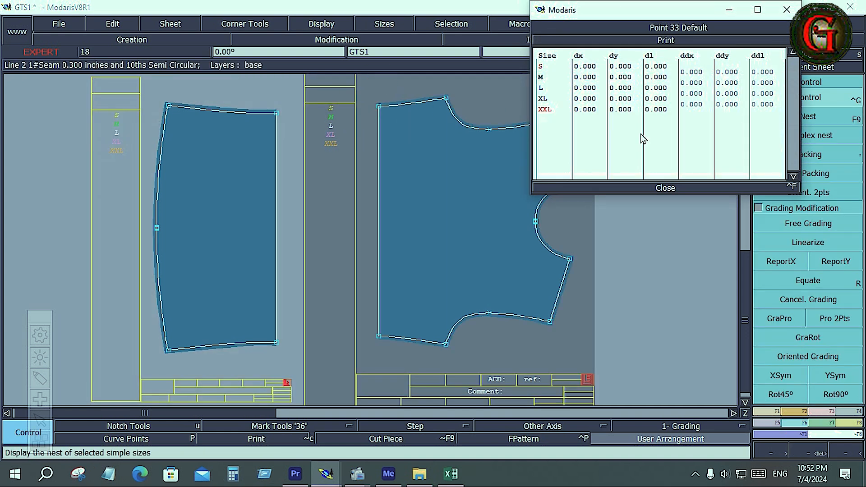
pyautogui.moveTo(688, 74); pyautogui.dragTo(694, 105)
pyautogui.write('-1')
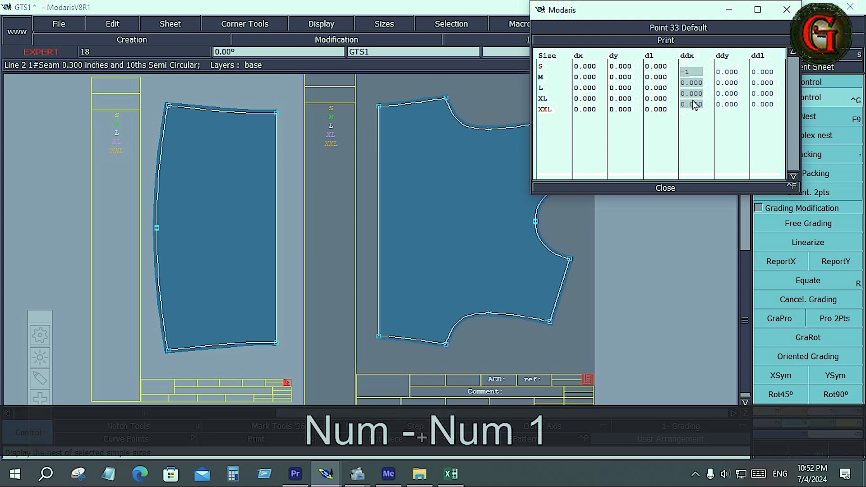
pyautogui.press('Return')
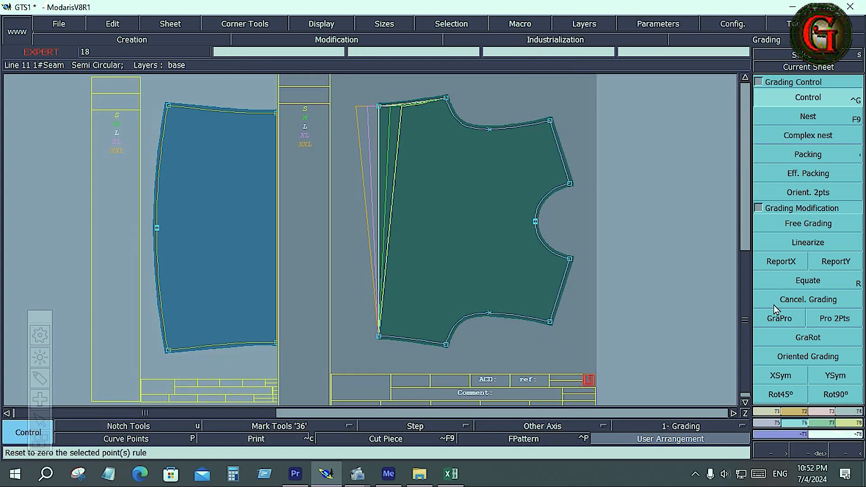
# - Copy that waist corner's X grading to the opposite waist corner of the chest piece with ReportX
pyautogui.click(785, 261)
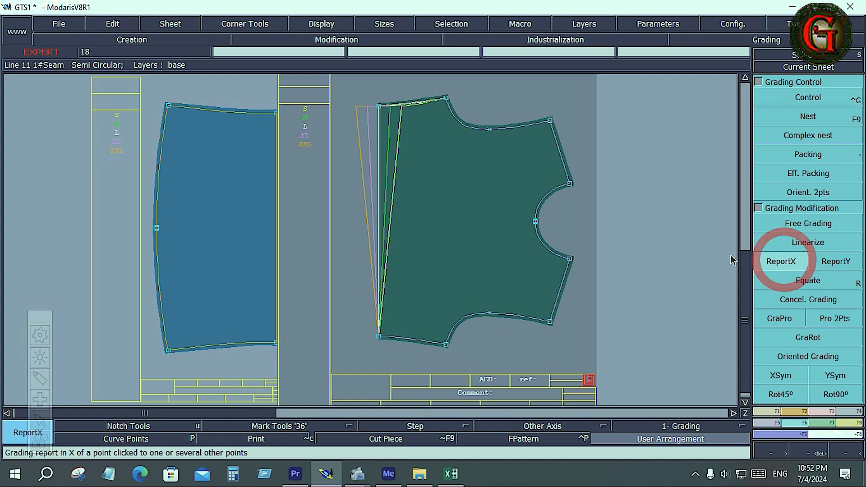
pyautogui.click(377, 102)
pyautogui.click(378, 336)
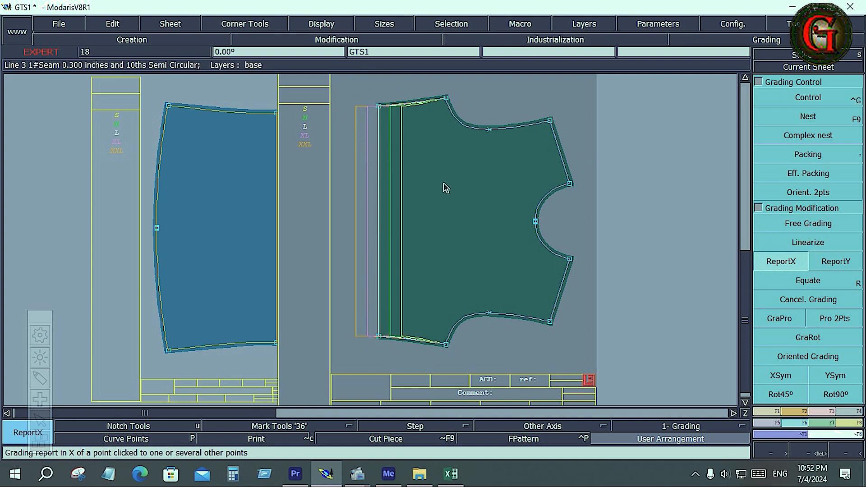
# - Select both waist corners of the hem piece and copy the X grading of the chest piece's waist corner to them with ReportX
pyautogui.press('j')
pyautogui.click(352, 287)
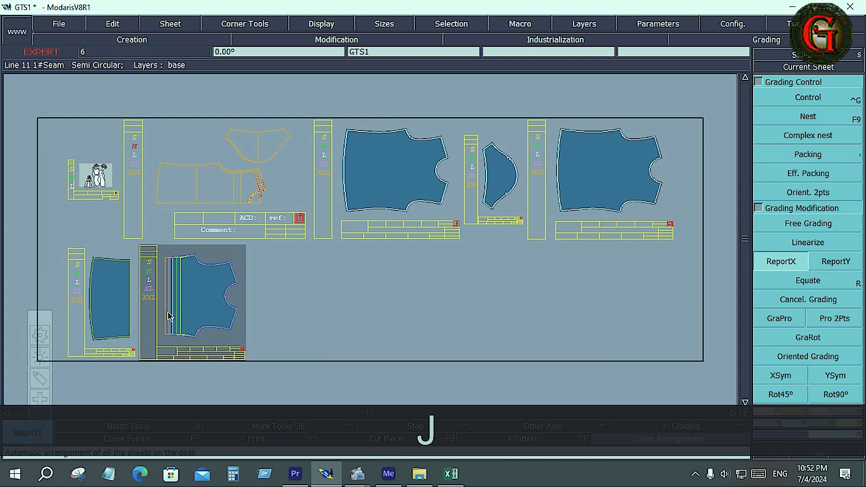
pyautogui.press('Return')
pyautogui.moveTo(61, 240); pyautogui.dragTo(243, 377)
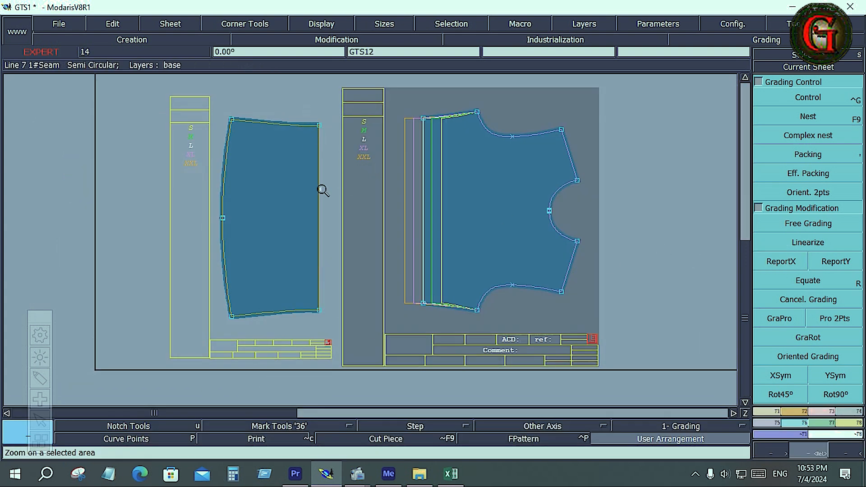
pyautogui.moveTo(304, 110); pyautogui.dragTo(334, 323)
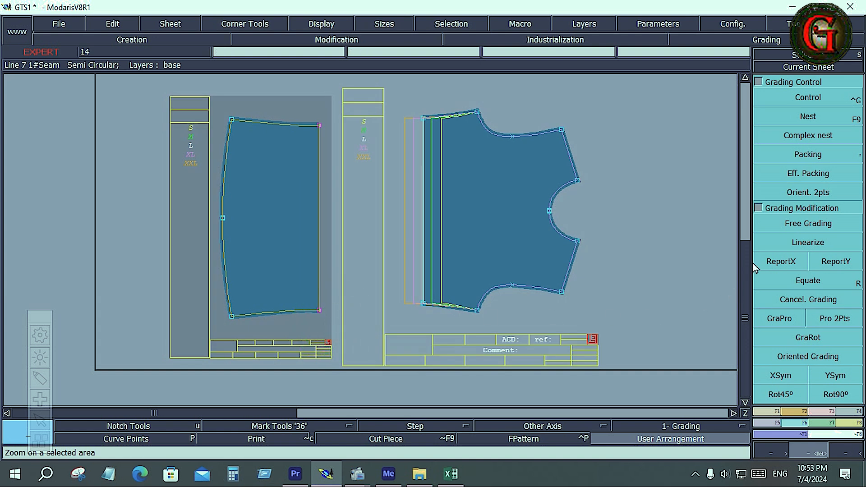
pyautogui.click(783, 264)
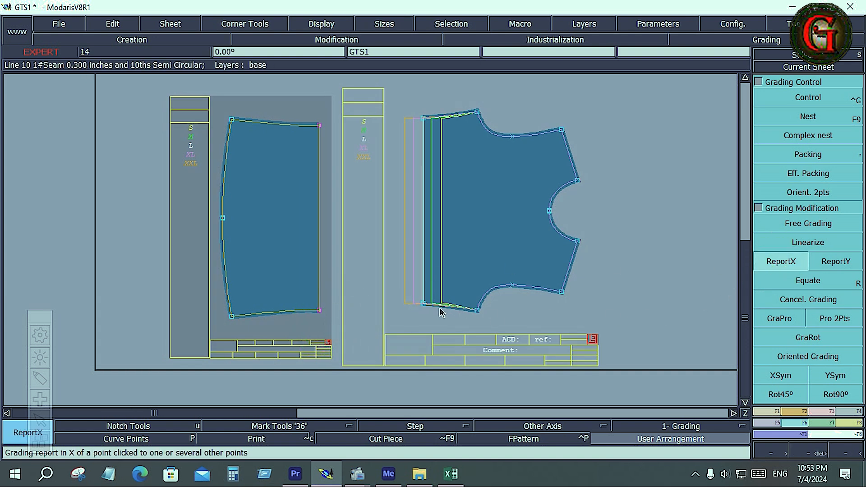
pyautogui.click(423, 305)
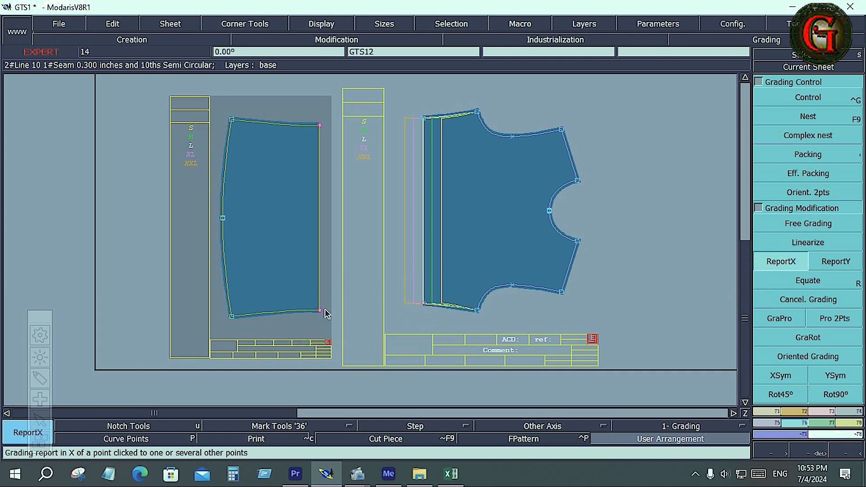
pyautogui.click(319, 311)
pyautogui.click(275, 237)
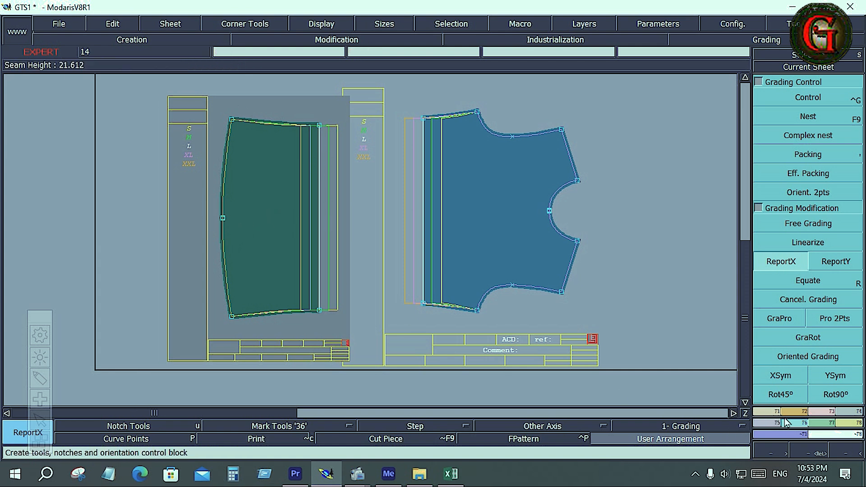
# - Set ddx to -0.25 for all size intervals at the hem piece's centre hem point, using Control
pyautogui.click(822, 102)
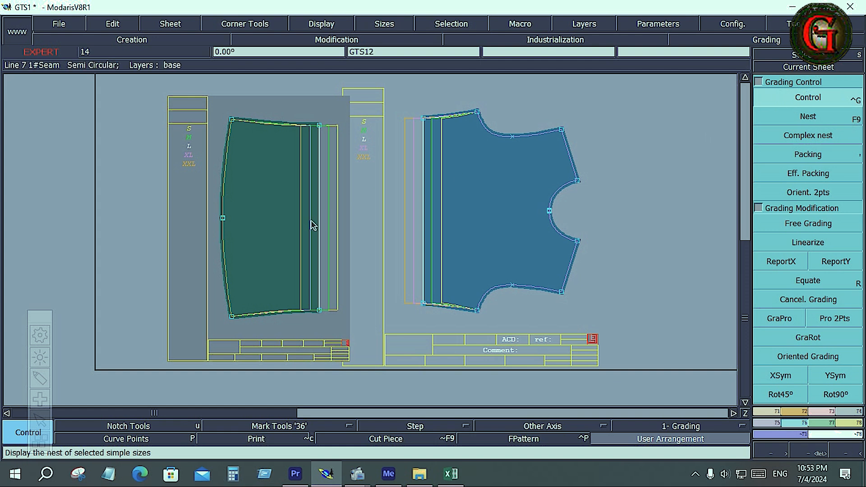
pyautogui.click(223, 220)
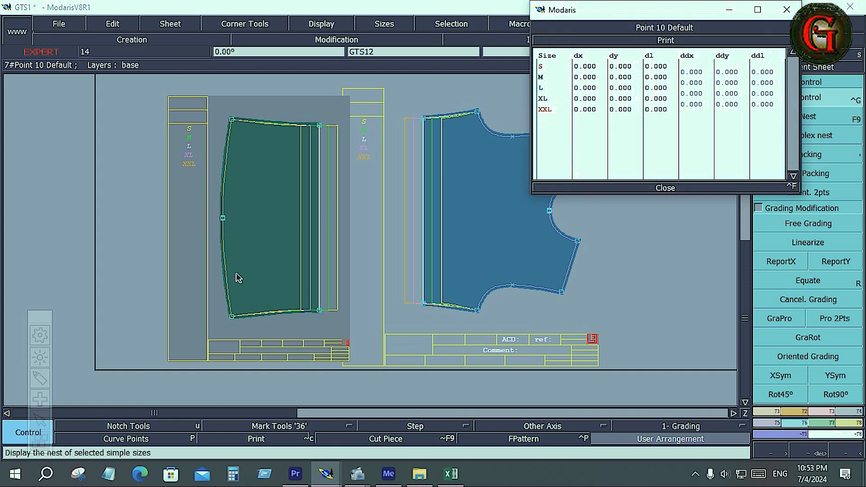
pyautogui.moveTo(691, 73); pyautogui.dragTo(689, 105)
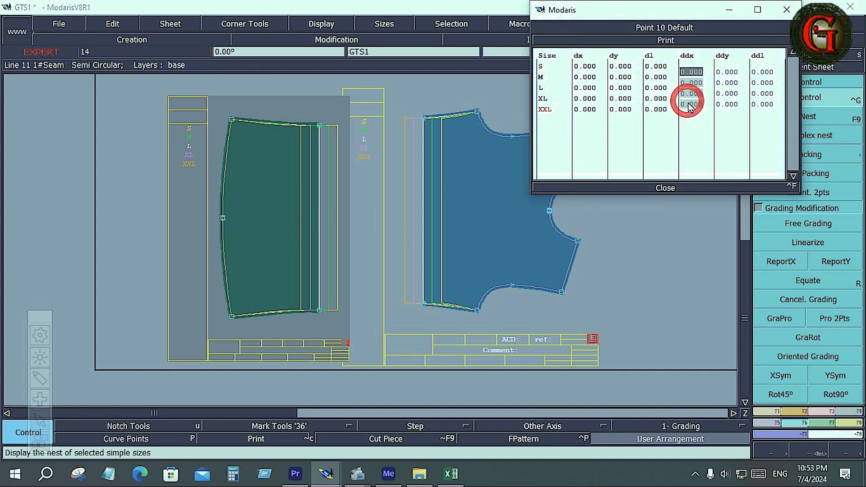
pyautogui.write('-0.25')
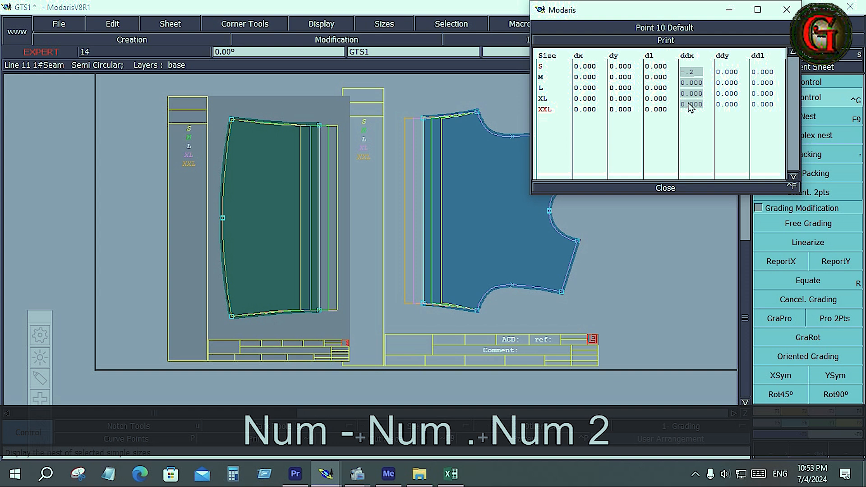
pyautogui.press('Return')
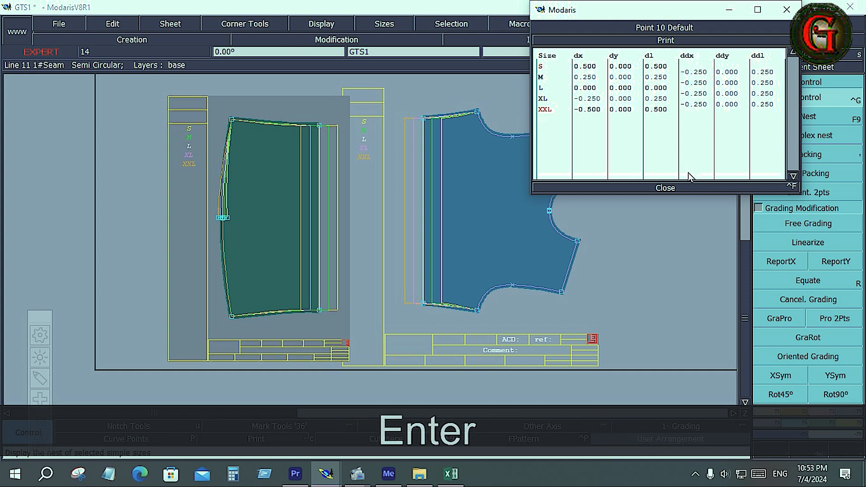
# - Select the hem edge points of the hem piece and copy the centre hem point's X grading to them with ReportX
pyautogui.click(674, 189)
pyautogui.moveTo(203, 99); pyautogui.dragTo(256, 337)
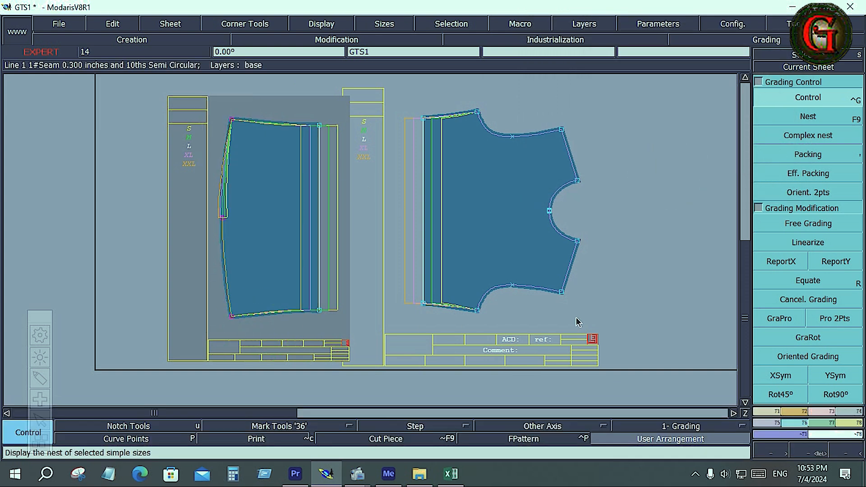
pyautogui.click(781, 261)
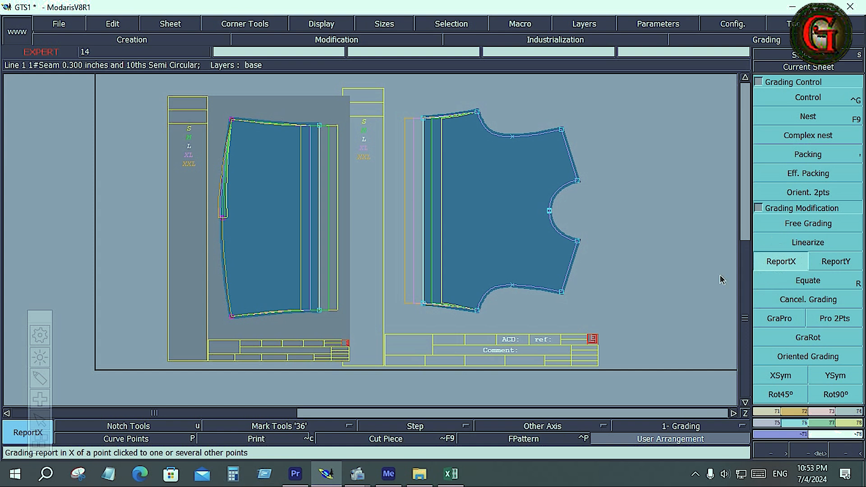
pyautogui.click(222, 217)
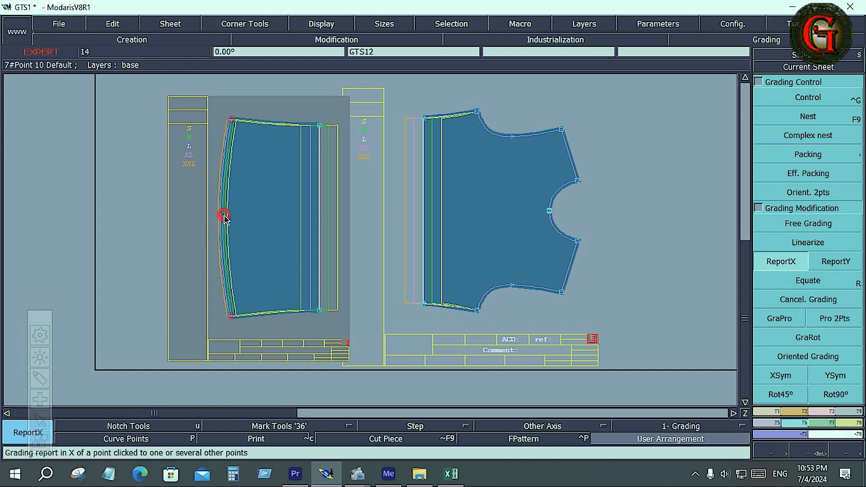
pyautogui.rightClick(265, 224)
pyautogui.click(184, 231)
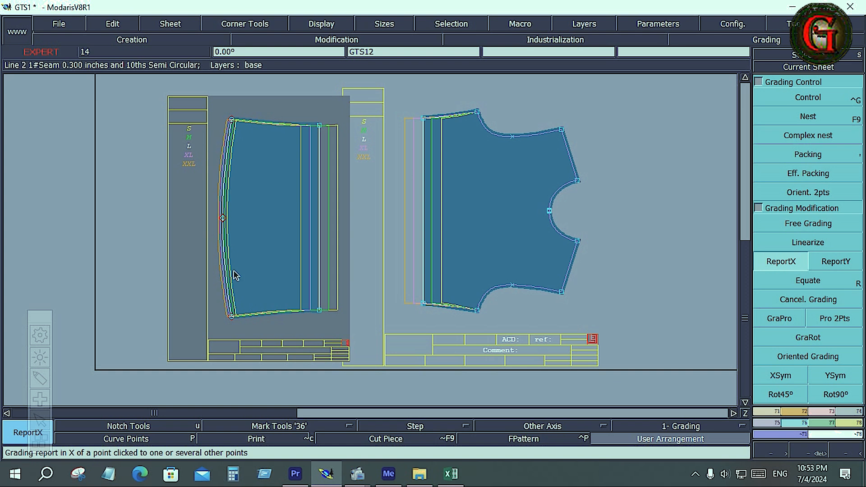
# - Check the hem piece's nest packed on its upper waist corner, and return to the unpacked view
pyautogui.click(822, 154)
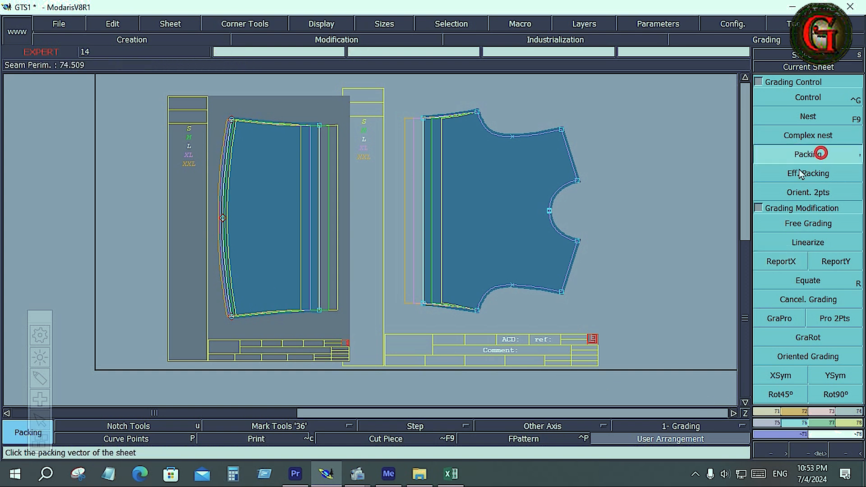
pyautogui.click(319, 128)
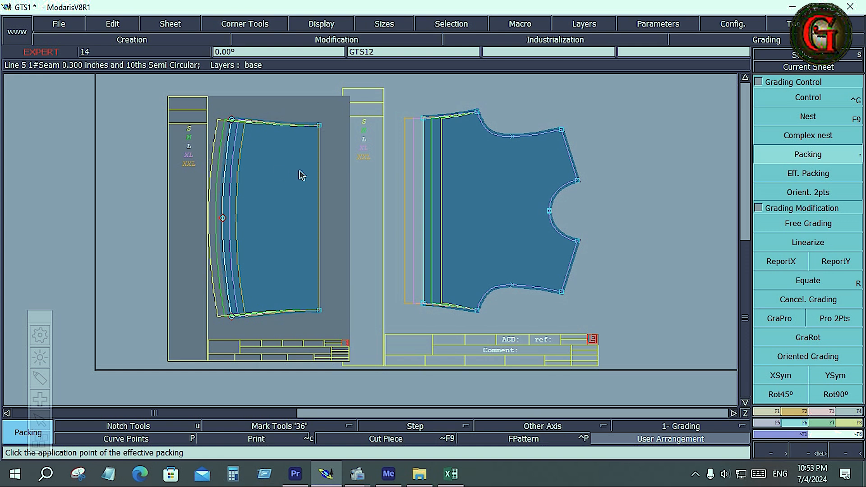
pyautogui.click(292, 200)
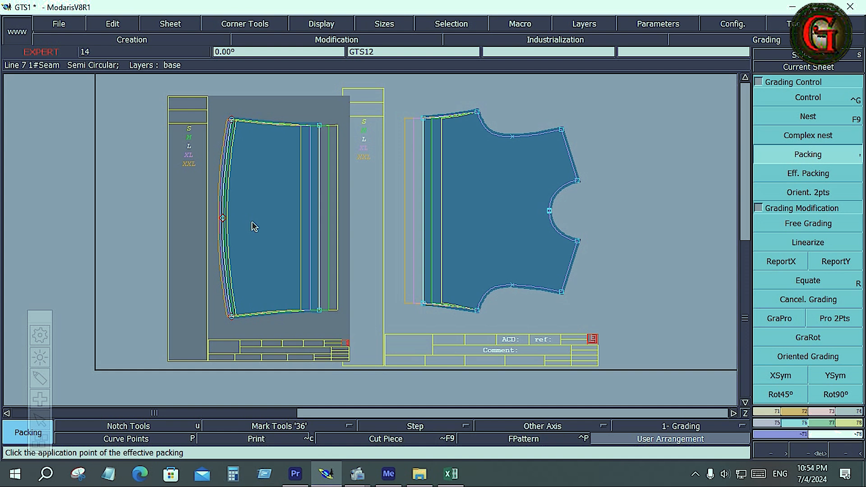
# - Divide the hem piece's waist line into 2 with Sequence Division and insert the midpoint into the line with Insert Point
pyautogui.click(769, 412)
pyautogui.click(815, 342)
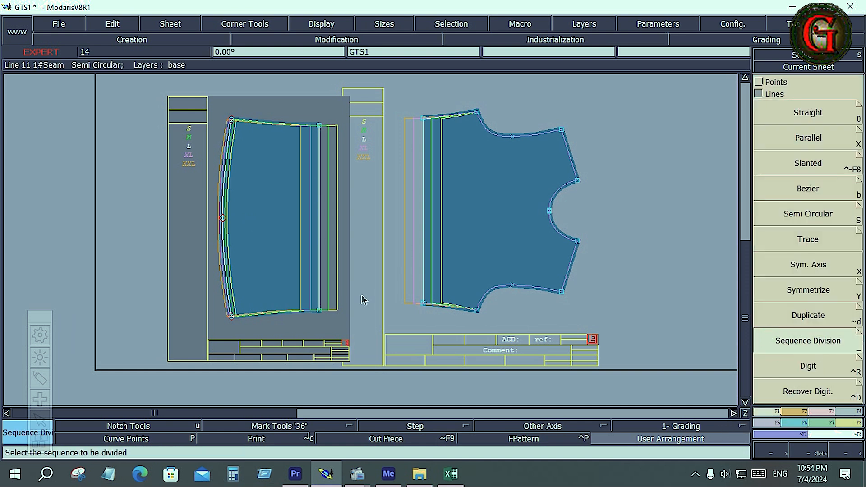
pyautogui.moveTo(320, 312); pyautogui.dragTo(321, 129)
pyautogui.write('2')
pyautogui.press('Return')
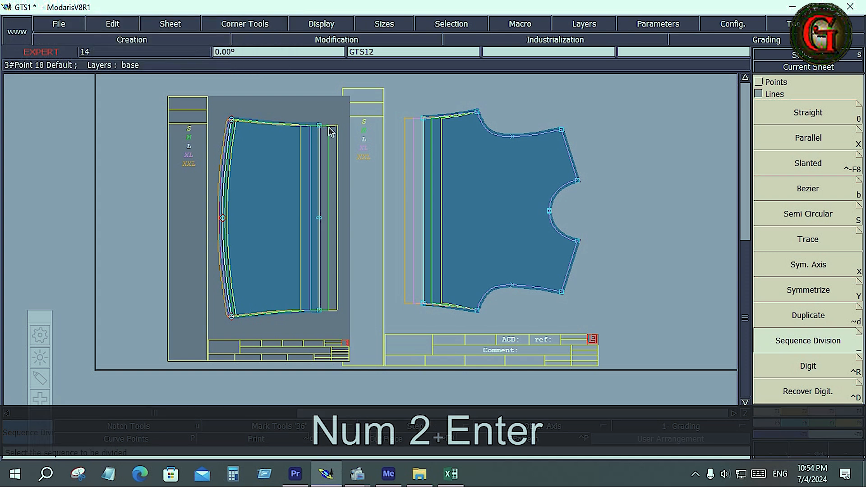
pyautogui.click(815, 412)
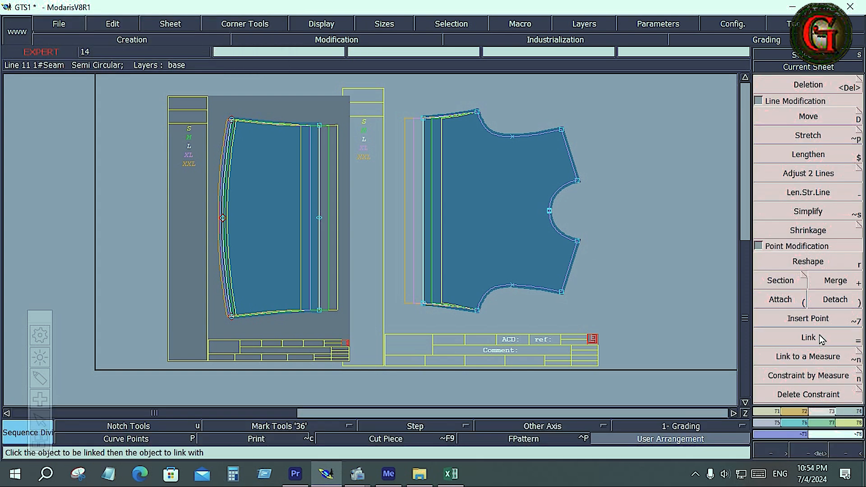
pyautogui.click(807, 319)
pyautogui.click(319, 218)
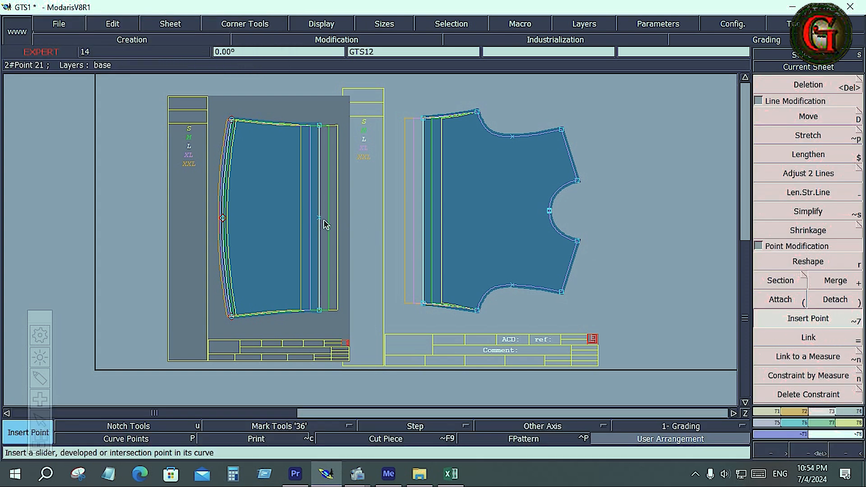
pyautogui.click(280, 231)
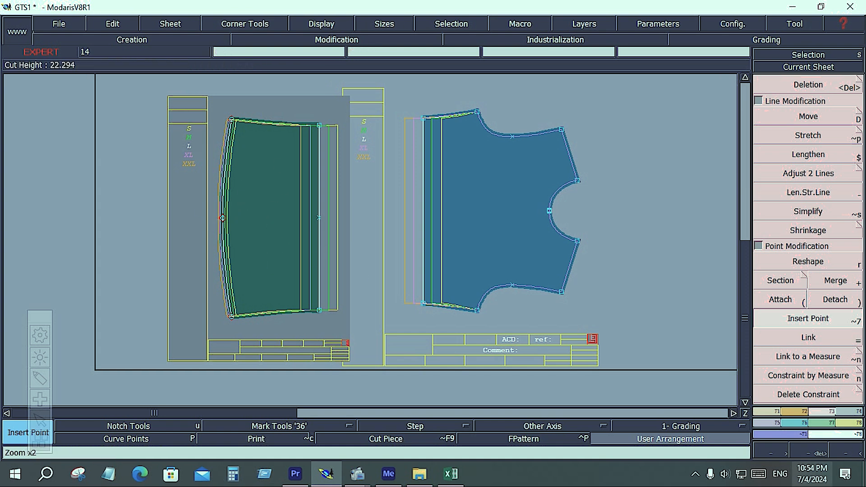
# - Pack the hem piece's nest on the midpoint of its waist line
pyautogui.click(791, 423)
pyautogui.click(799, 157)
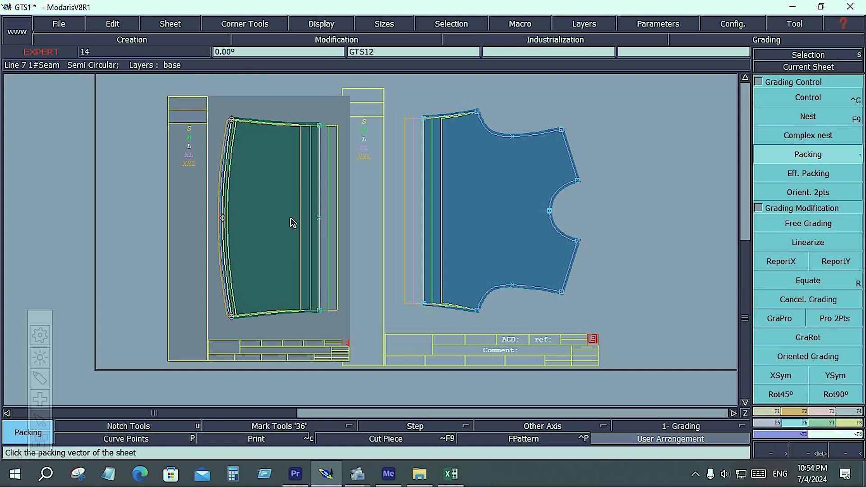
pyautogui.click(320, 219)
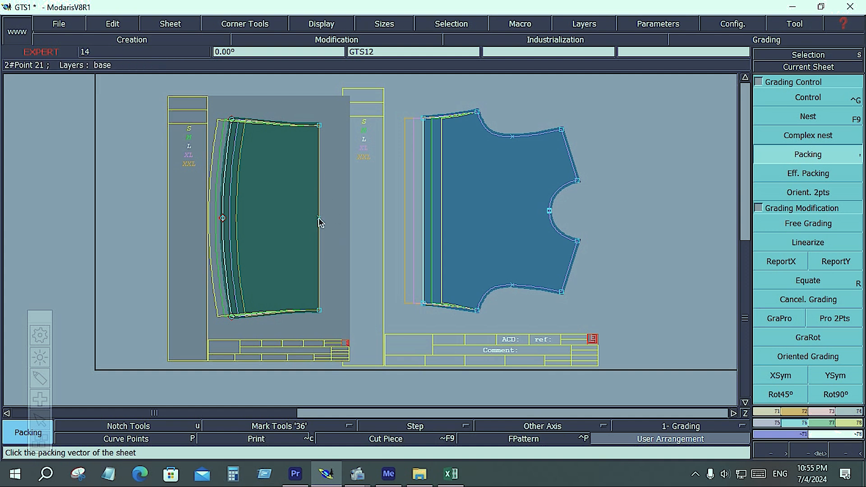
# - Set ddx to -0.25 for all size intervals at the centre hem point of the packed hem piece, using Control
pyautogui.click(812, 97)
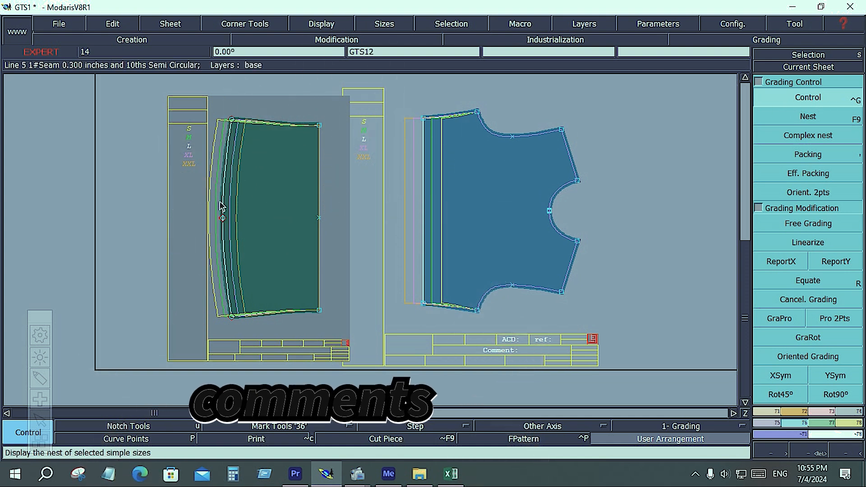
pyautogui.click(222, 218)
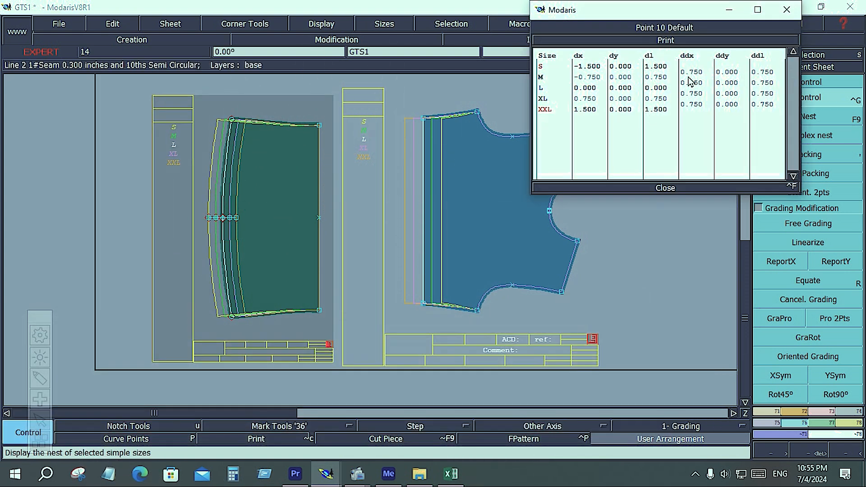
pyautogui.moveTo(697, 73); pyautogui.dragTo(697, 106)
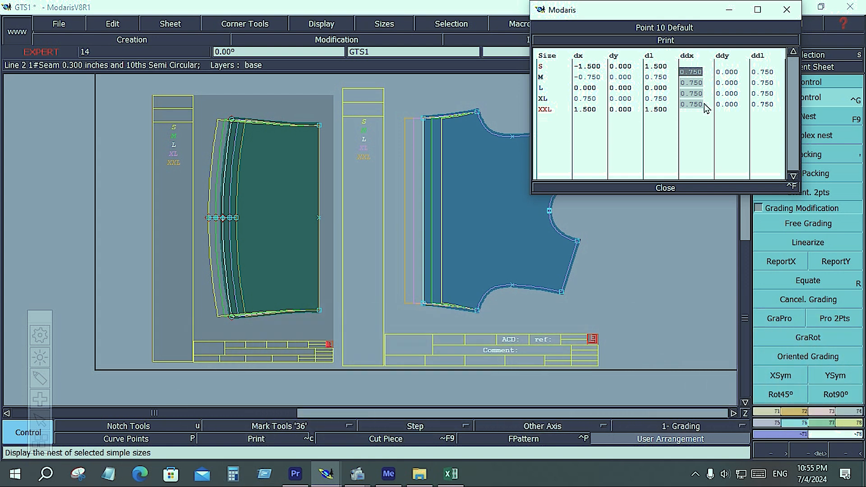
pyautogui.write('-.25')
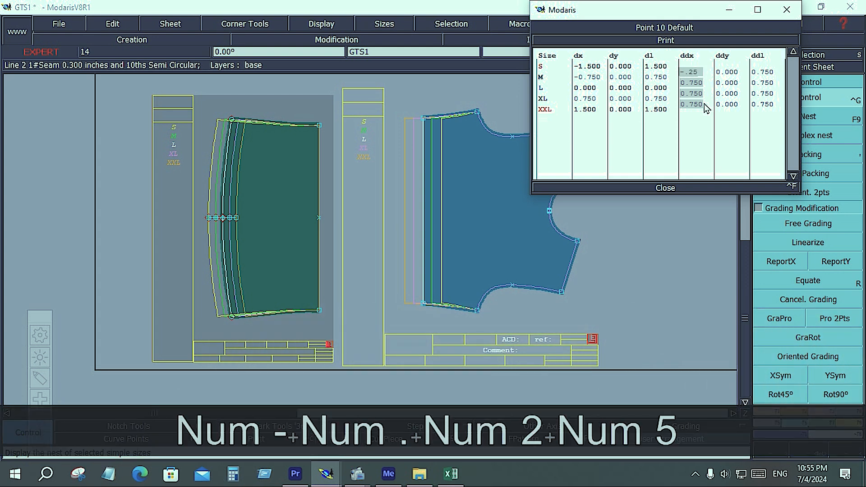
pyautogui.press('Return')
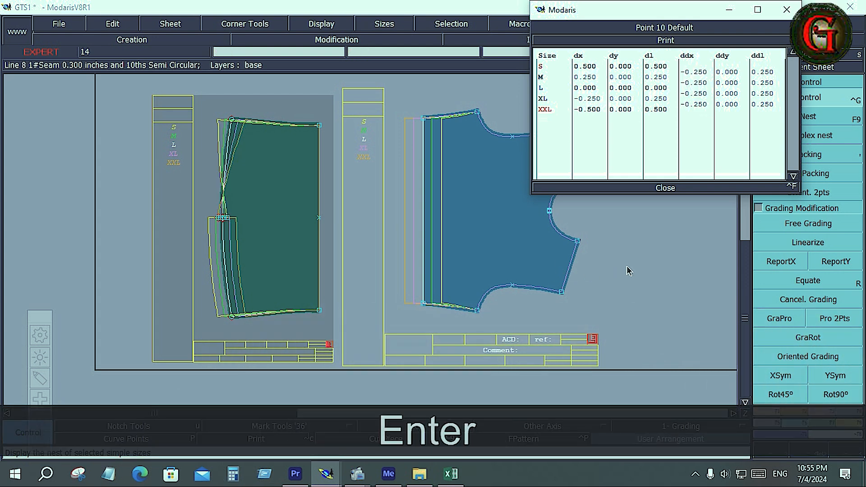
pyautogui.click(665, 187)
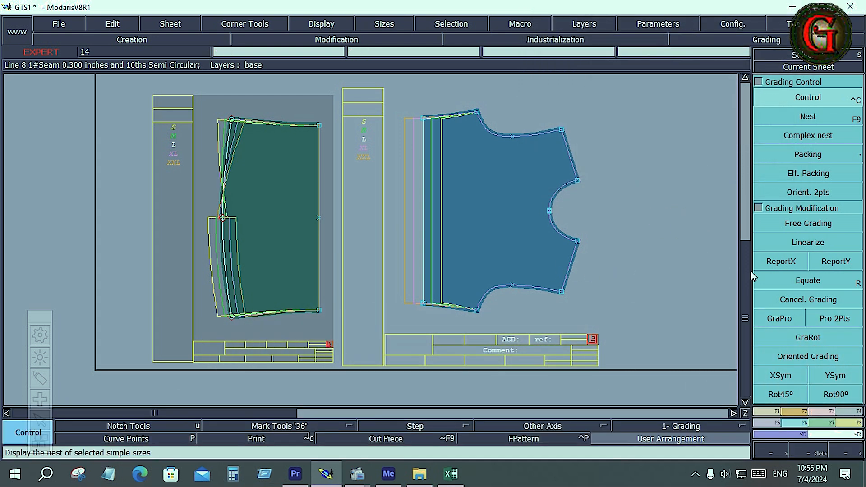
# - Copy the centre hem point's X grading to both hem corners of the packed hem piece with ReportX
pyautogui.click(780, 262)
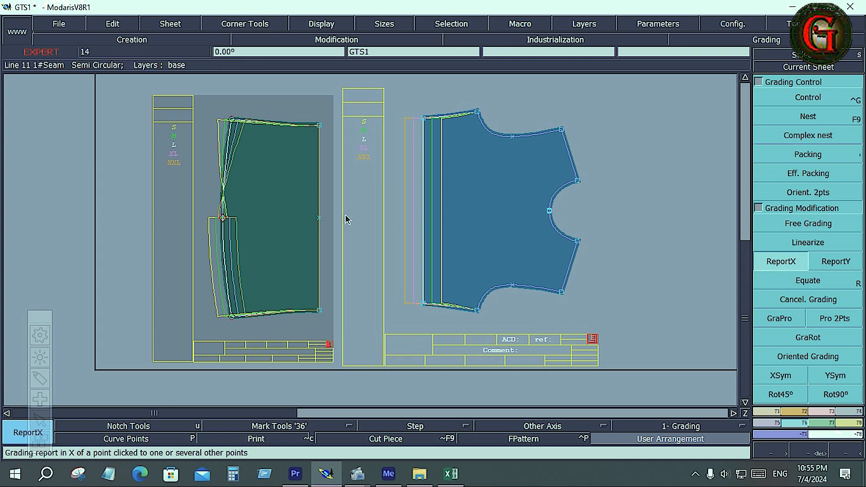
pyautogui.click(230, 120)
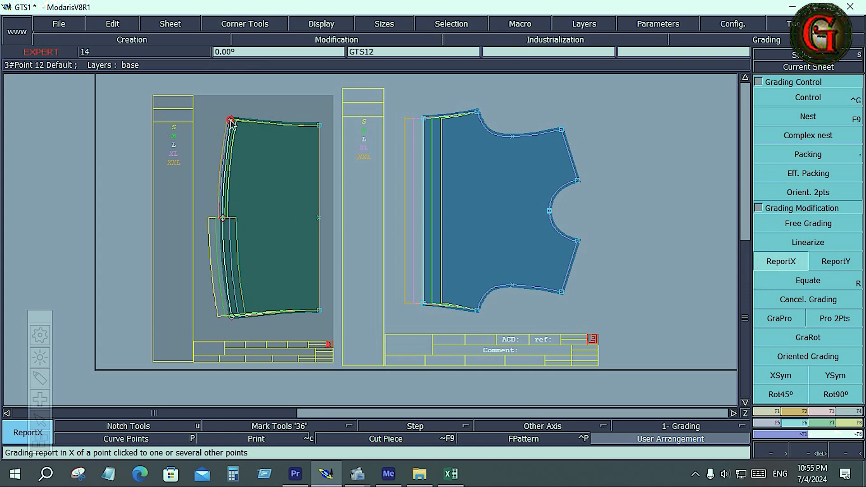
pyautogui.click(230, 316)
pyautogui.moveTo(206, 194); pyautogui.dragTo(250, 256)
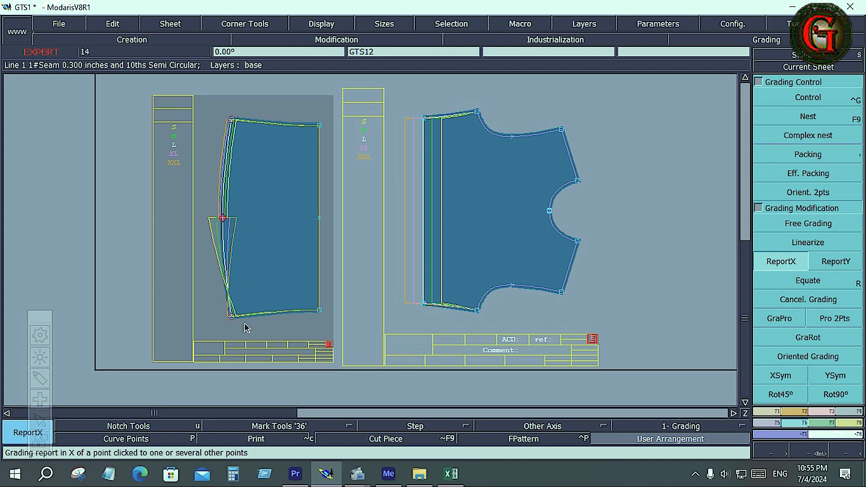
pyautogui.click(222, 219)
pyautogui.click(256, 230)
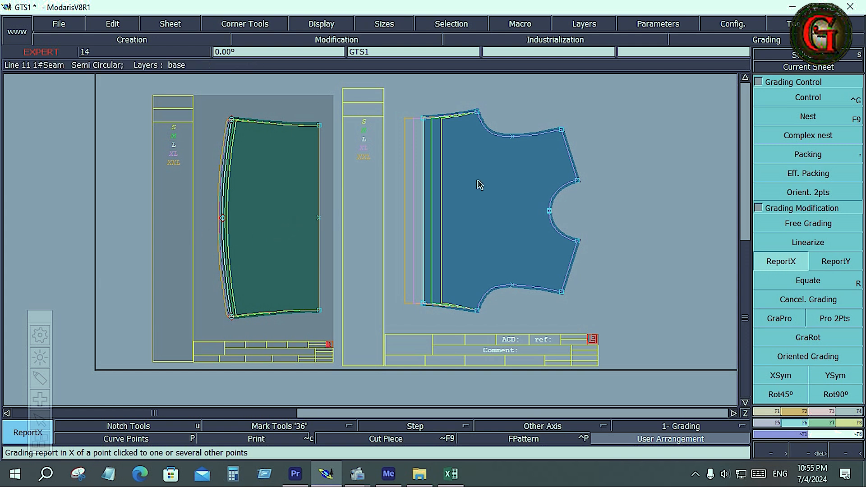
# - Check the grading table of the hem piece's centre hem point with Control
pyautogui.click(808, 98)
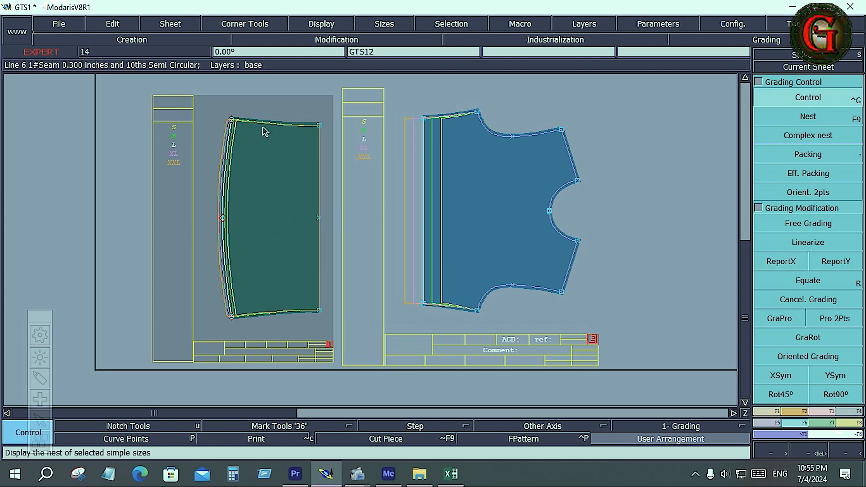
pyautogui.click(222, 218)
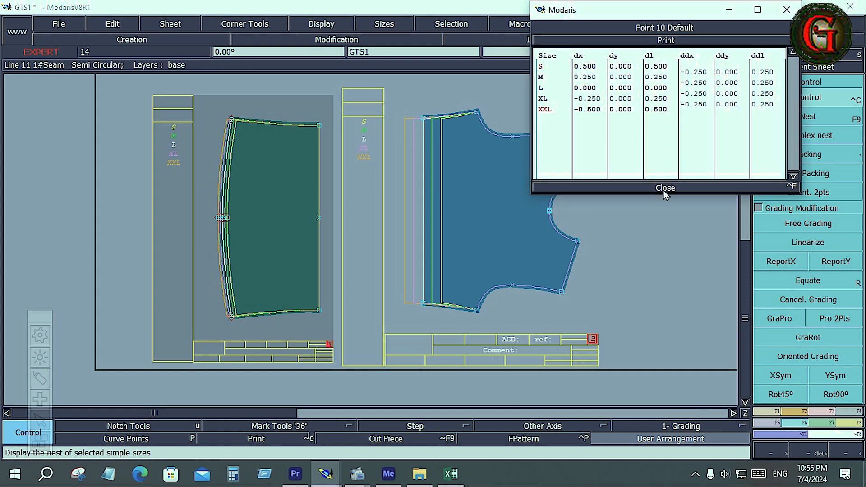
pyautogui.click(663, 188)
# - Remove the packing from the hem piece's nest and examine the size spread at the waist and hem edges
pyautogui.click(813, 155)
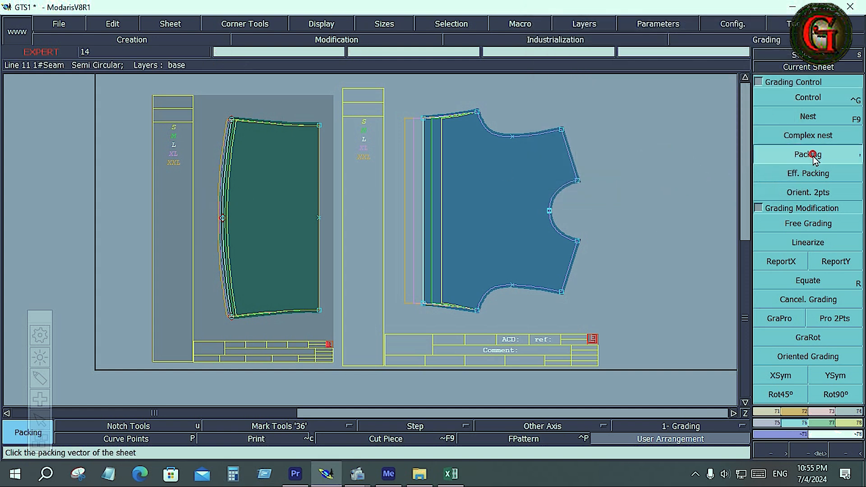
pyautogui.click(266, 187)
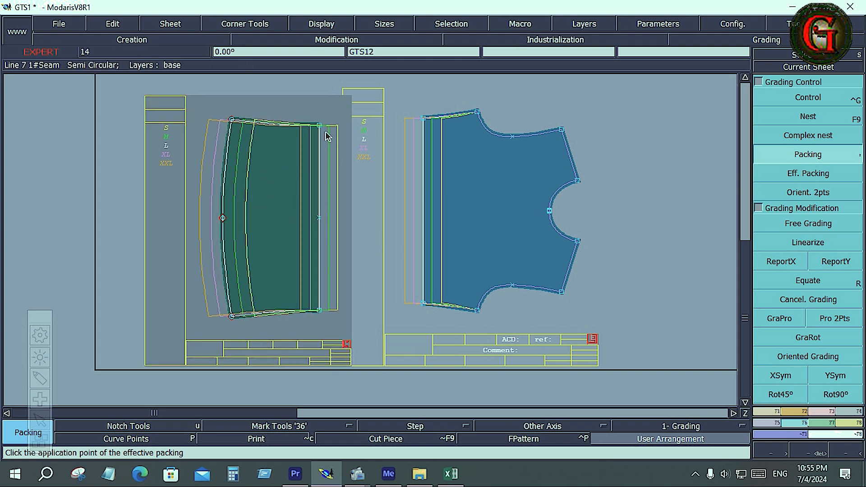
pyautogui.click(344, 313)
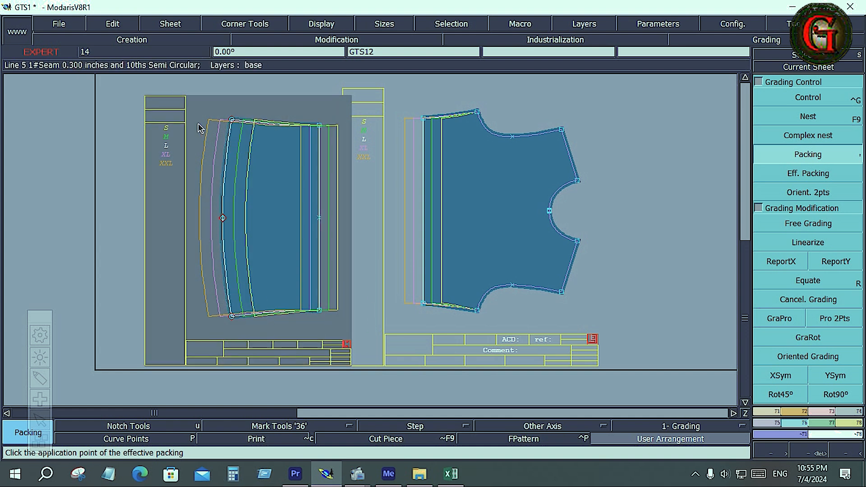
pyautogui.click(257, 334)
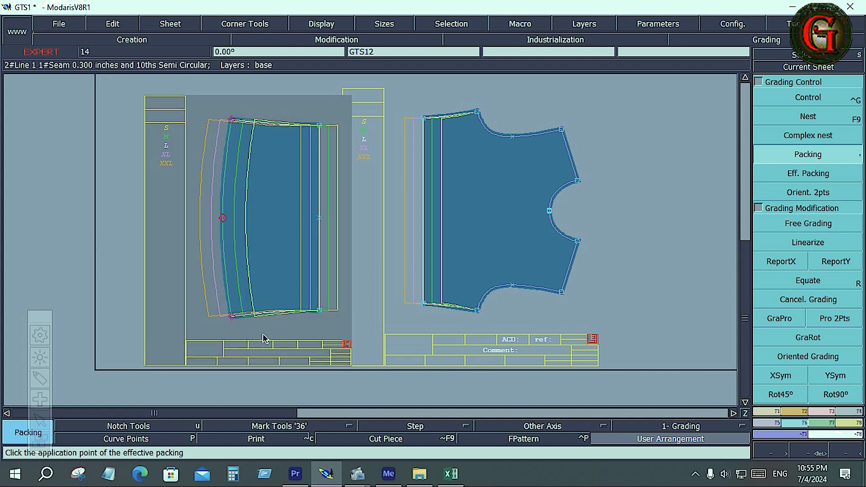
pyautogui.click(261, 335)
pyautogui.click(361, 318)
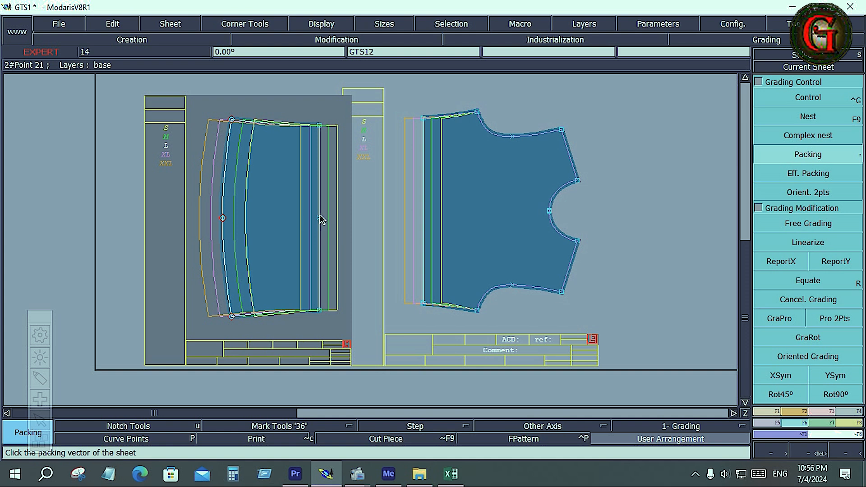
# - Compare the hem piece's nest packed on the waist corner and on the centre hem point, and restore the unpacked view
pyautogui.click(320, 127)
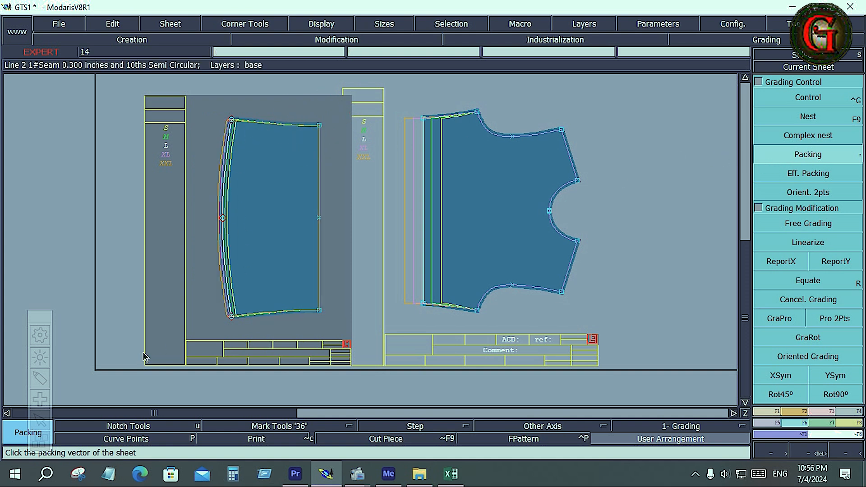
pyautogui.click(221, 219)
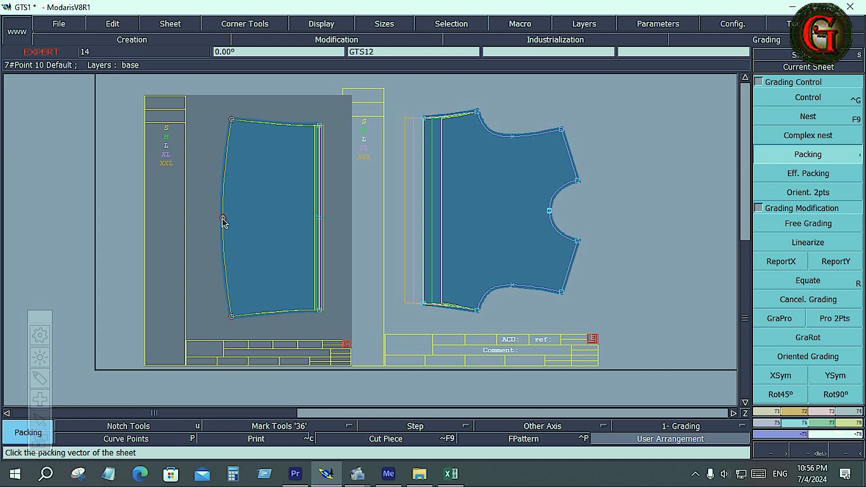
pyautogui.click(837, 159)
pyautogui.click(283, 261)
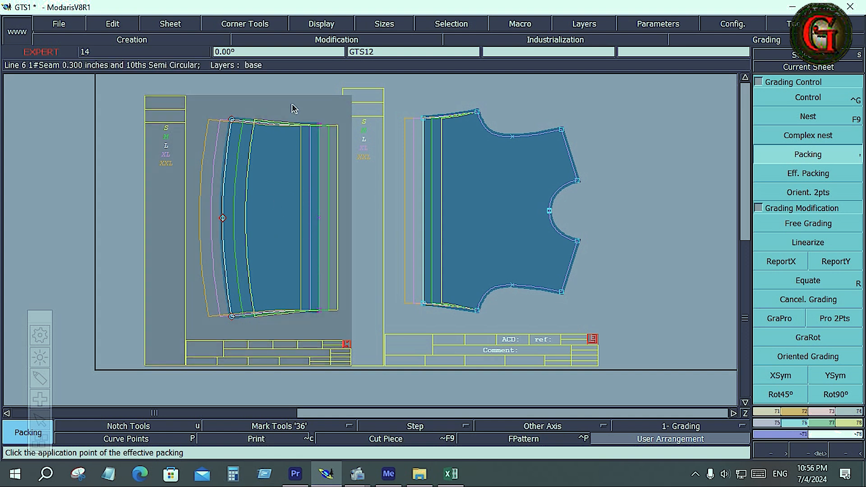
pyautogui.moveTo(291, 105); pyautogui.dragTo(342, 328)
pyautogui.moveTo(204, 99); pyautogui.dragTo(256, 331)
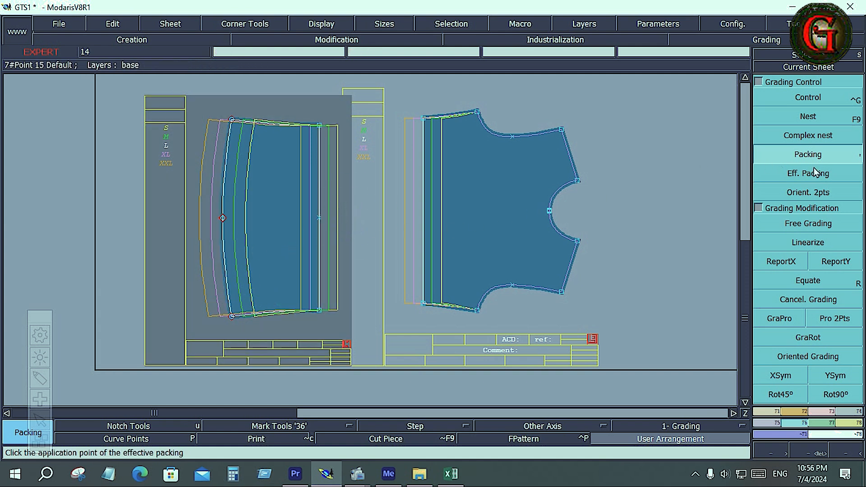
# - Pack the hem piece's nest on the waist line's centre point to compare the sizes, and remove the packing again
pyautogui.click(318, 220)
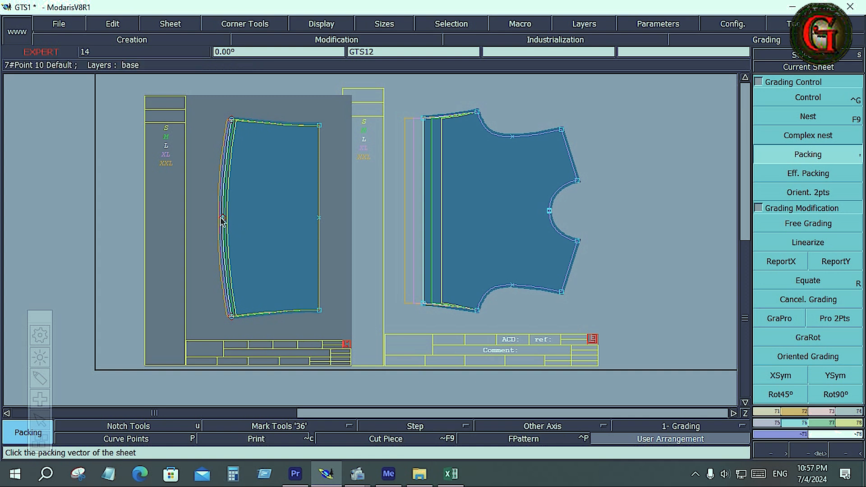
pyautogui.click(824, 155)
pyautogui.click(285, 225)
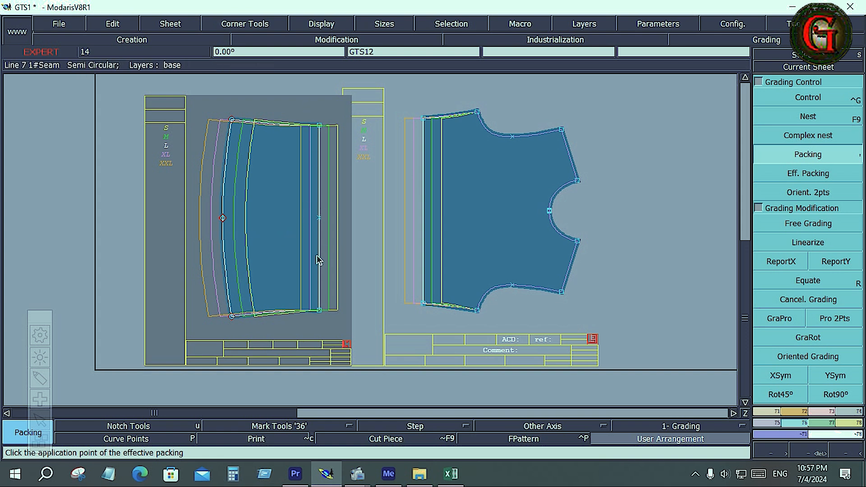
# - Undo the hem piece's recent grading changes, back through the division of its waist line
pyautogui.press('ctrl')
pyautogui.hotkey('ctrl', 'z')
pyautogui.hotkey('ctrl', 'z')
pyautogui.hotkey('ctrl', 'z')
pyautogui.hotkey('ctrl', 'z')
pyautogui.hotkey('ctrl', 'z')
pyautogui.hotkey('ctrl', 'z')
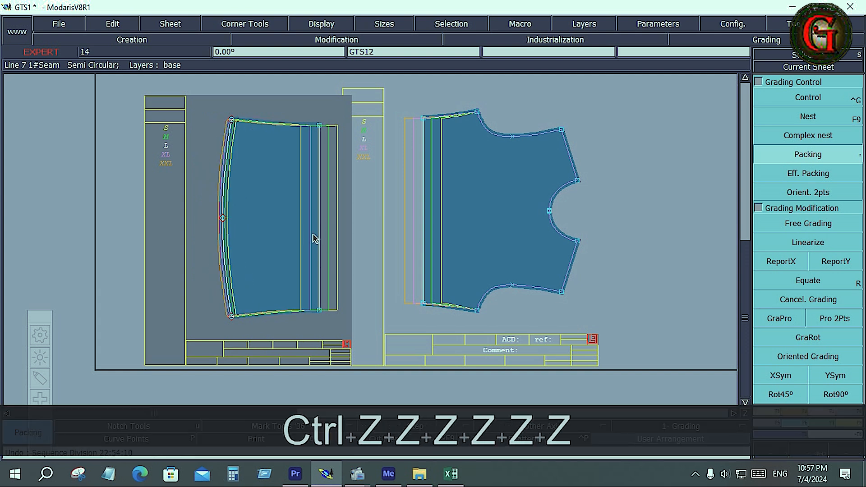
# - Rearrange the sheets and add a point at the middle of the hem piece's waist line
pyautogui.press('j')
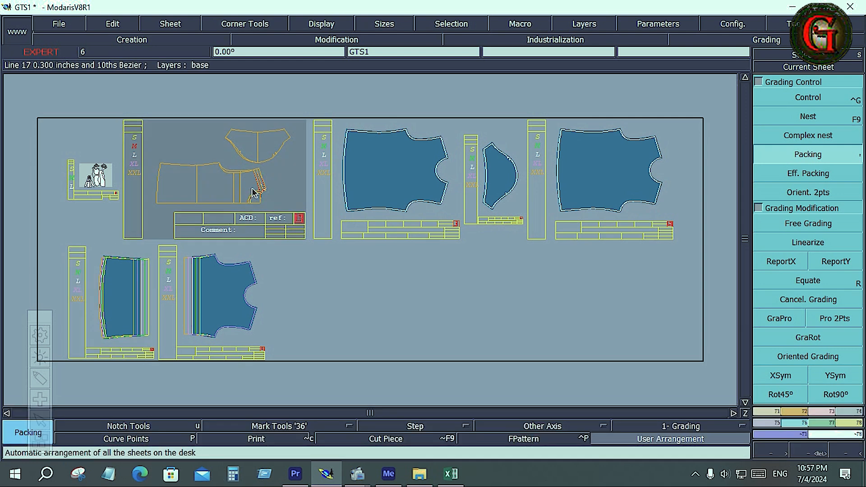
pyautogui.press('Home')
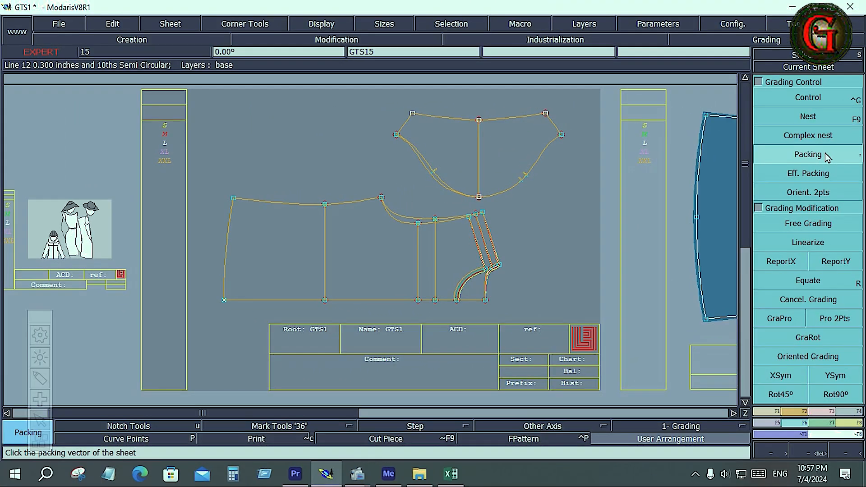
pyautogui.click(827, 175)
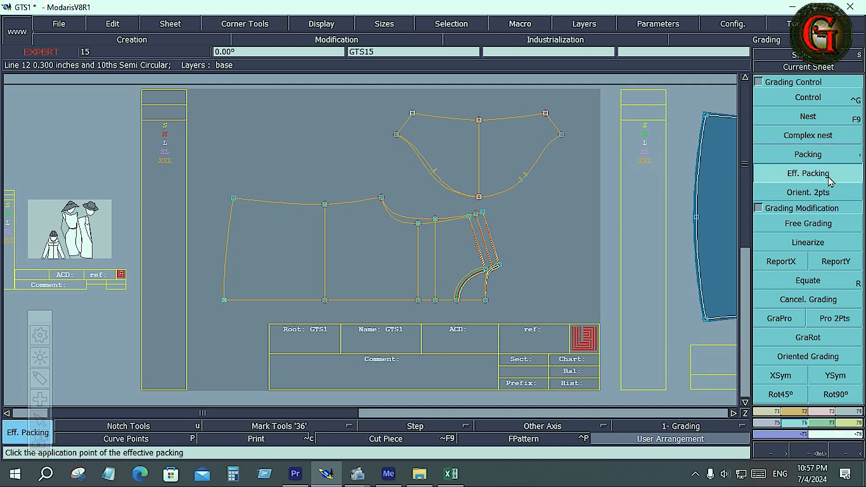
pyautogui.press('j')
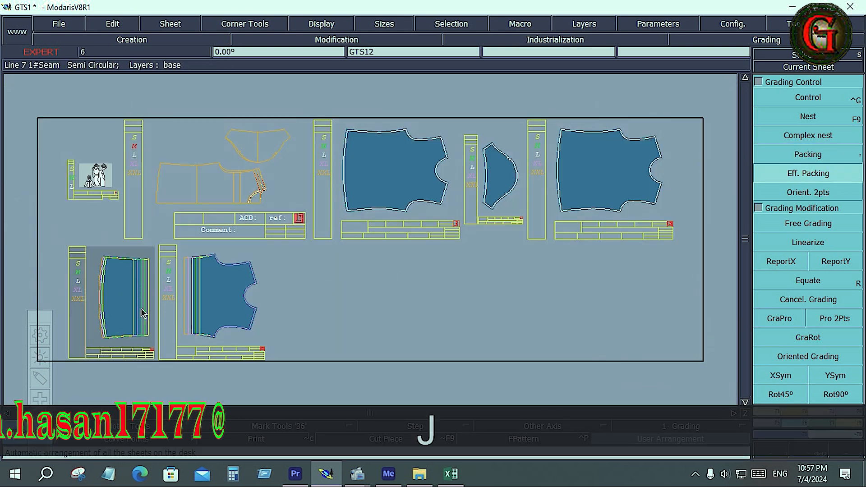
pyautogui.press('Home')
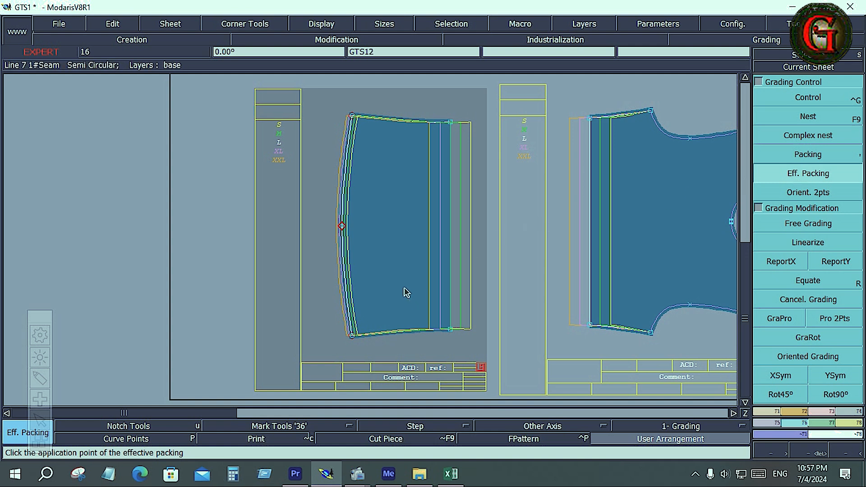
pyautogui.click(392, 239)
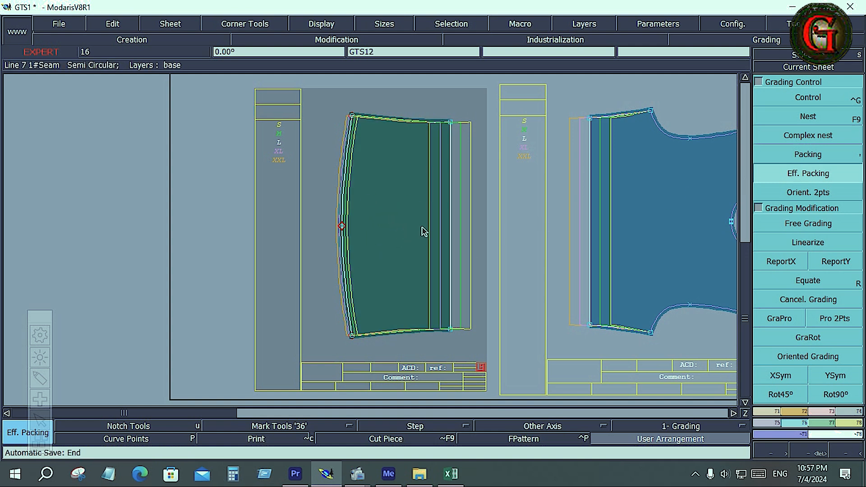
pyautogui.hotkey('ctrl', 'w')
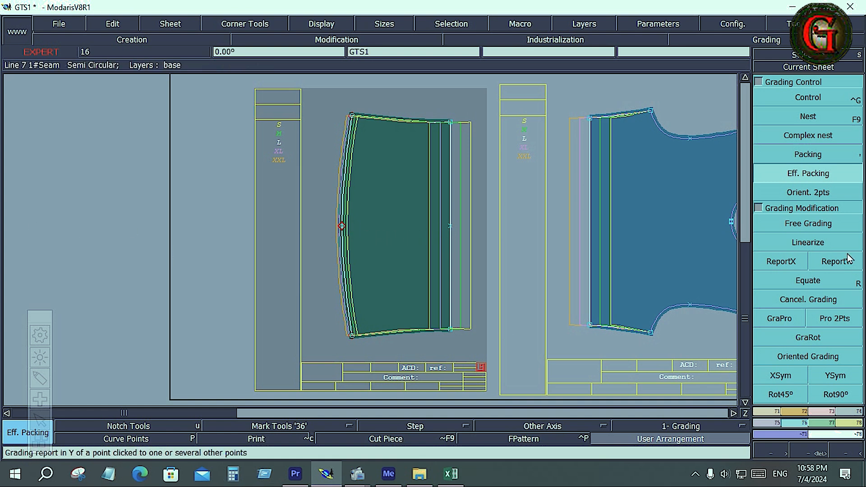
# - Apply effective packing to the hem piece at the centre point of its waist line
pyautogui.click(805, 175)
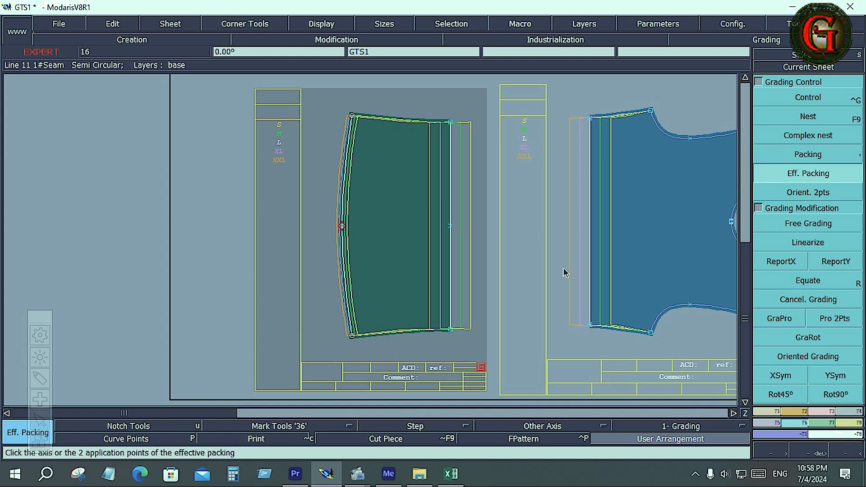
pyautogui.click(450, 227)
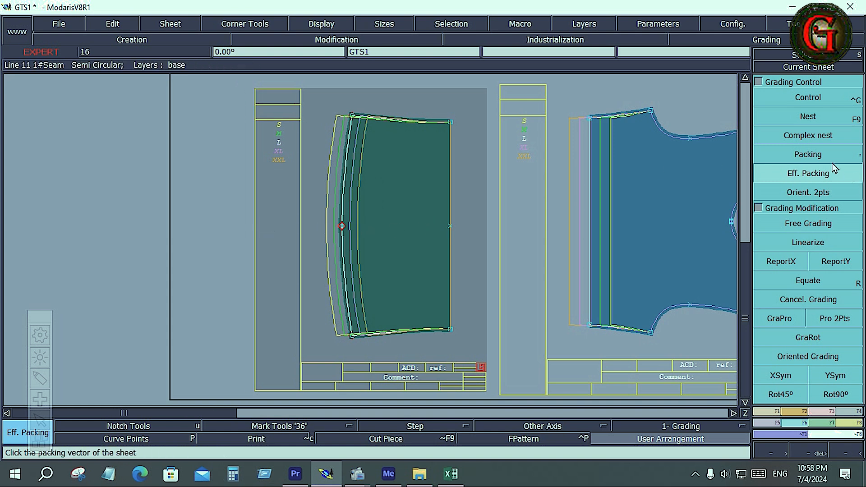
pyautogui.click(399, 241)
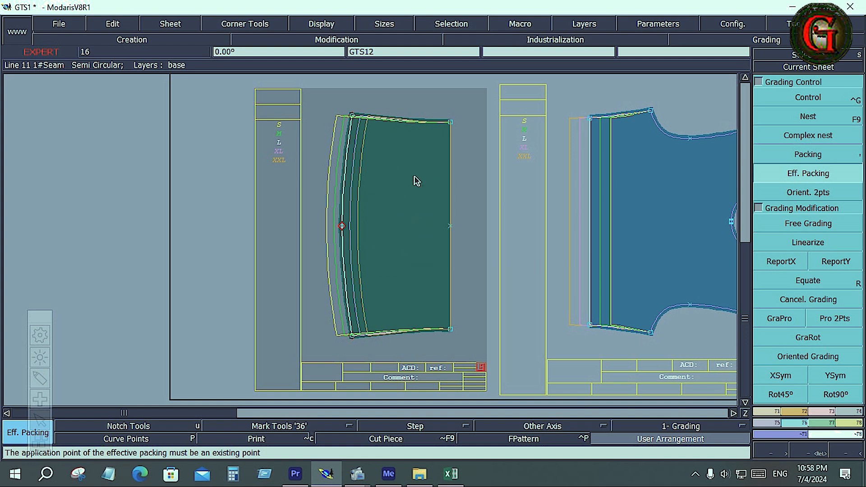
pyautogui.click(405, 165)
pyautogui.click(389, 246)
pyautogui.click(402, 169)
pyautogui.click(415, 224)
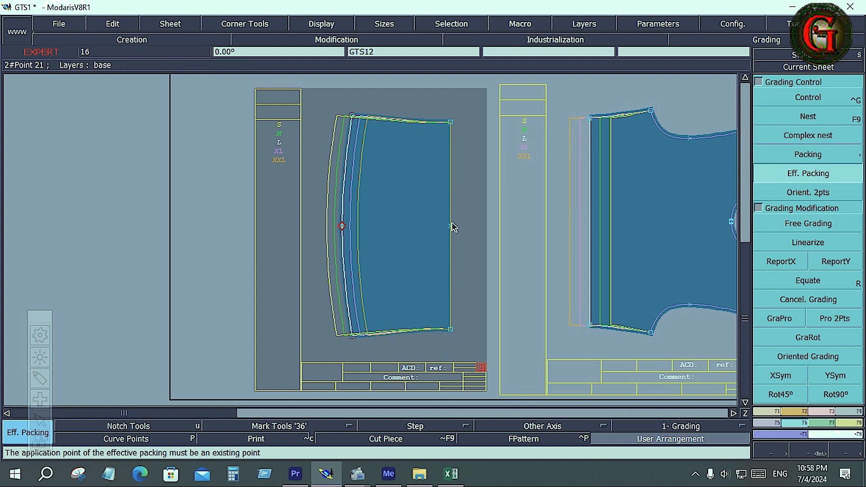
# - Orient the hem piece with Orient. 2pts from hem centre to waist centre, and again from waist centre to hem centre
pyautogui.click(805, 177)
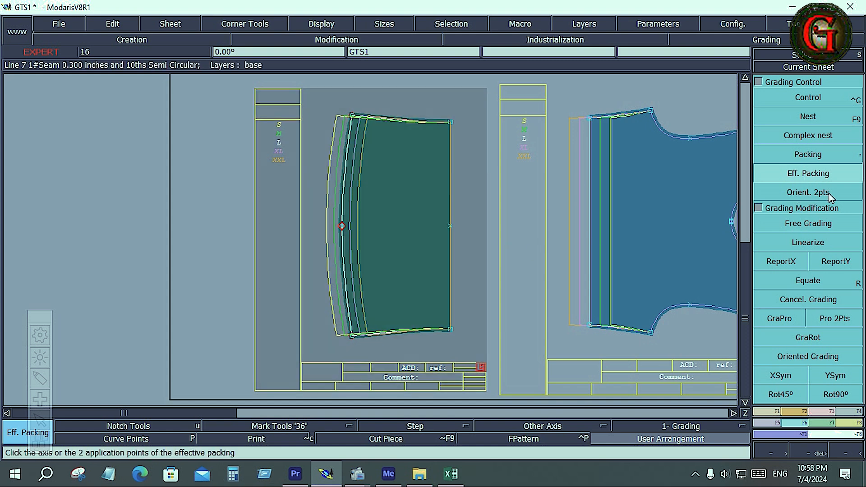
pyautogui.press('F6')
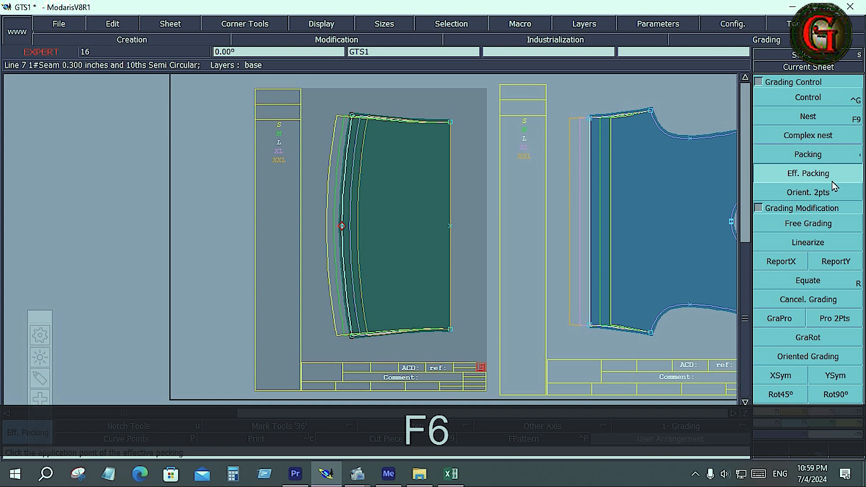
pyautogui.click(827, 193)
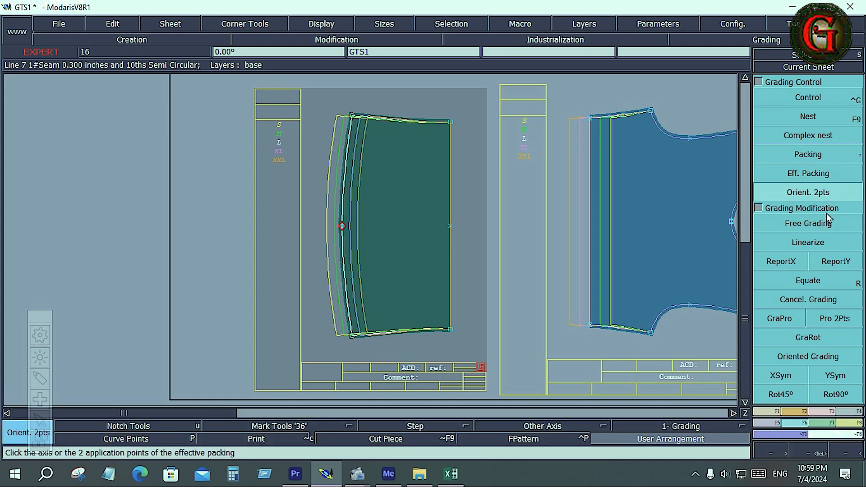
pyautogui.click(449, 226)
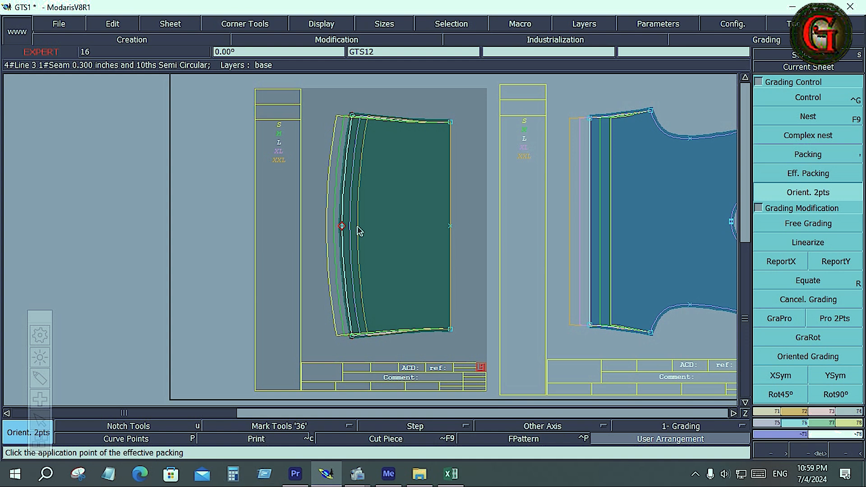
pyautogui.press('F6')
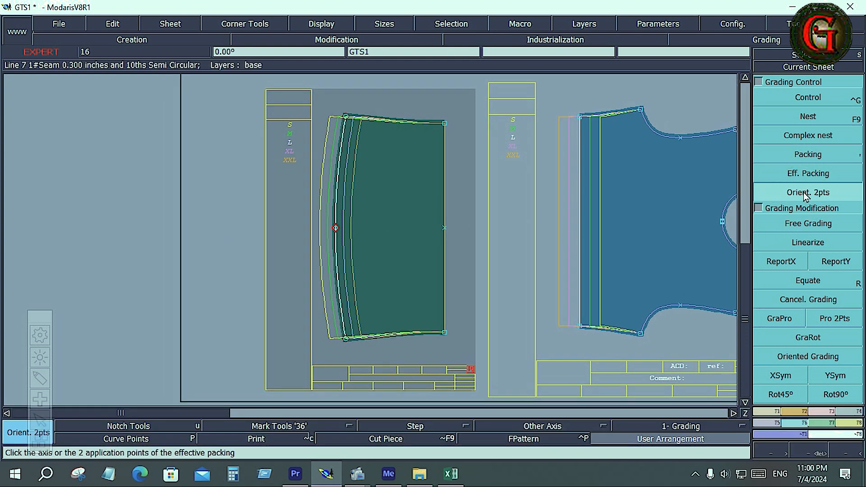
pyautogui.click(334, 229)
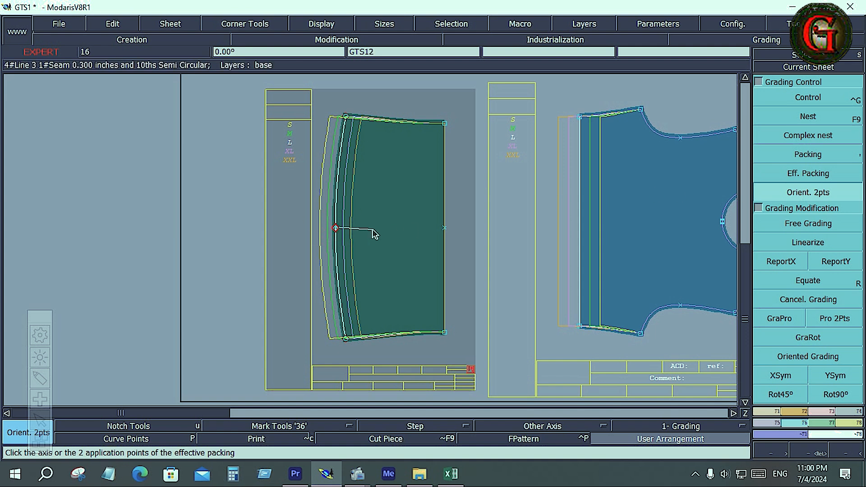
pyautogui.click(445, 227)
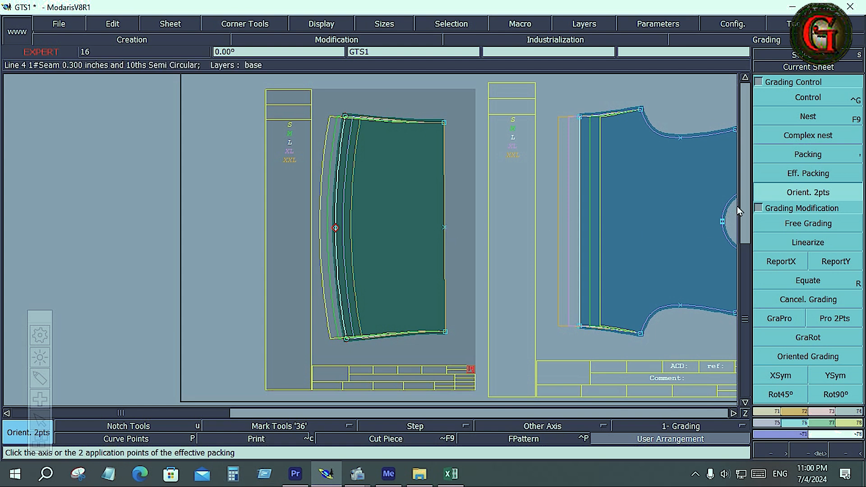
pyautogui.click(445, 227)
pyautogui.click(335, 228)
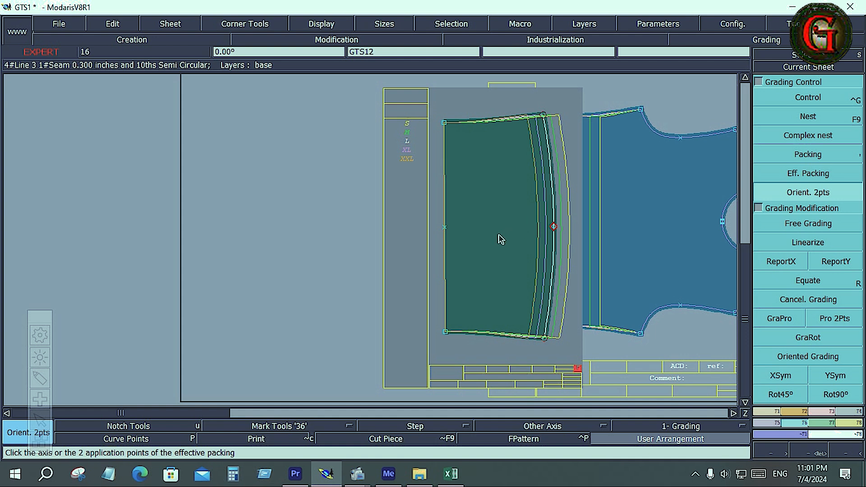
# - Undo the hem piece's two-point orientations and its effective packing
pyautogui.hotkey('ctrl', 'z')
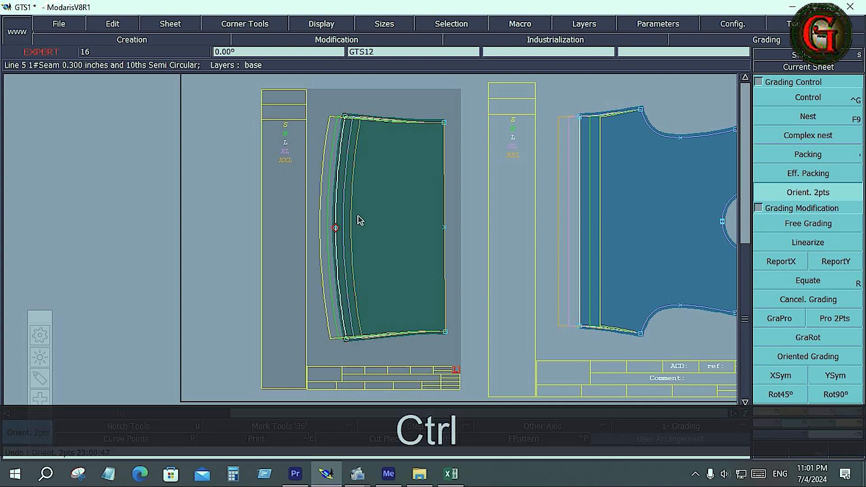
pyautogui.hotkey('ctrl', 'z')
pyautogui.hotkey('ctrl', 'z')
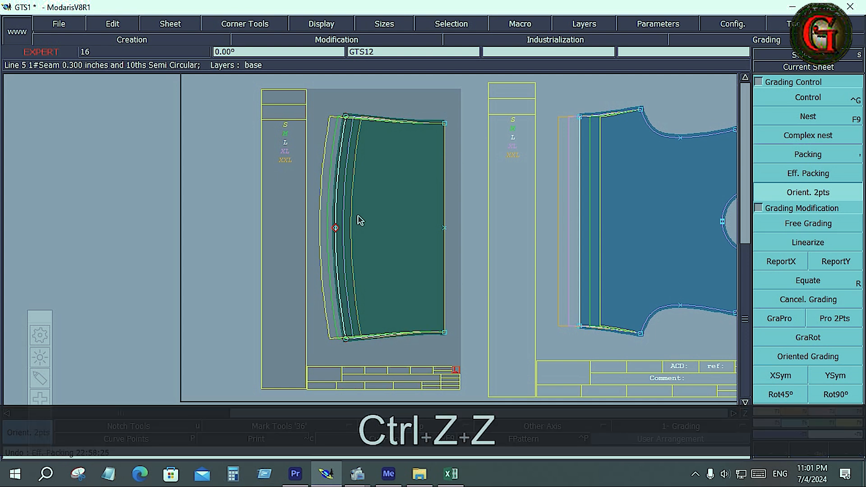
pyautogui.hotkey('ctrl', 'z')
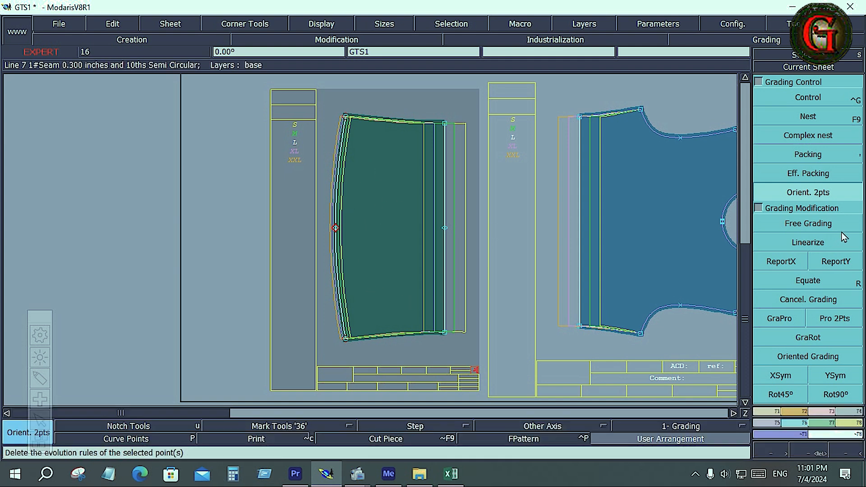
# - Orient the hem piece with Orient. 2pts from waist centre to hem centre and back from hem centre to waist centre, and rearrange the sheets
pyautogui.click(806, 193)
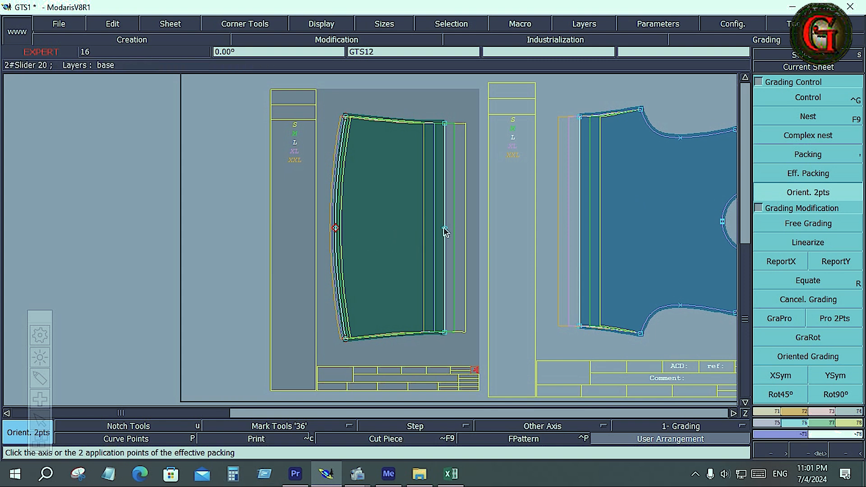
pyautogui.click(443, 228)
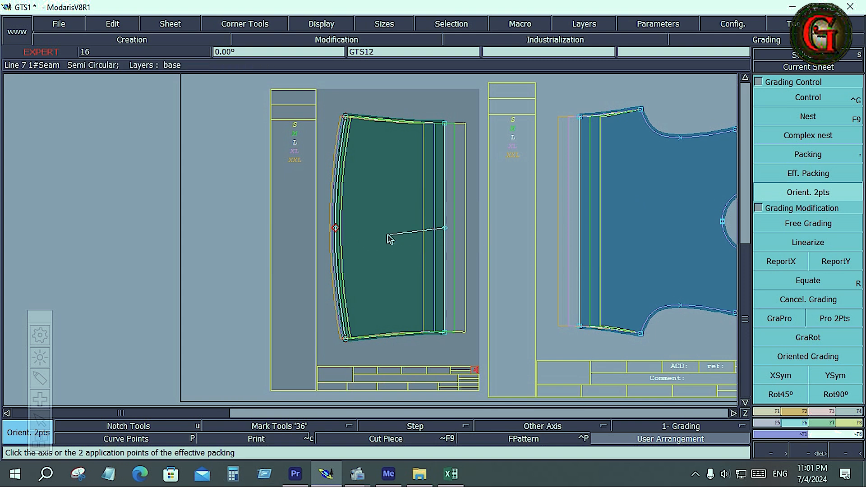
pyautogui.click(334, 228)
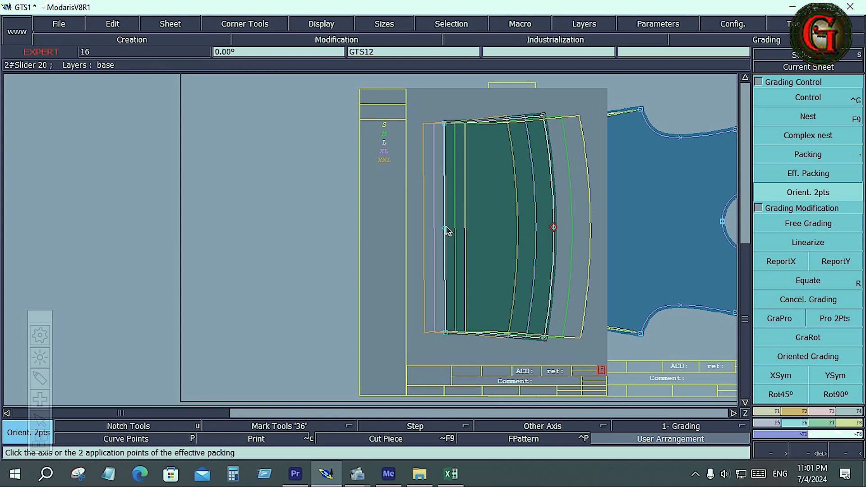
pyautogui.click(553, 227)
pyautogui.click(552, 226)
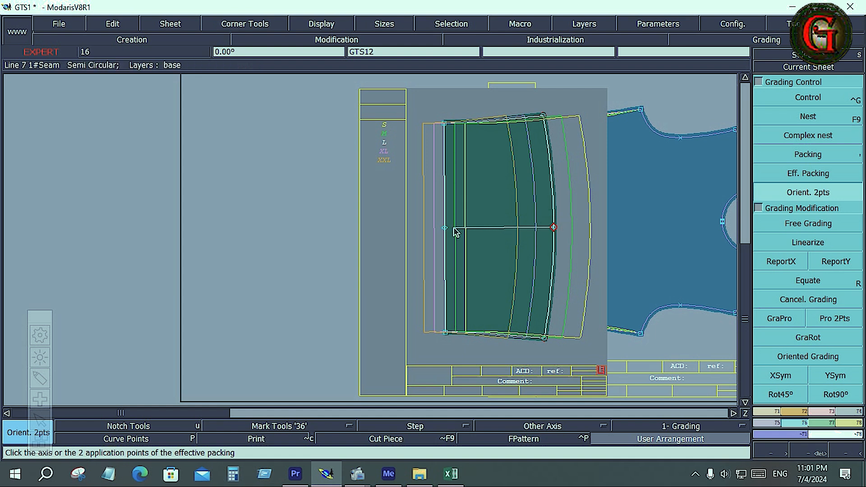
pyautogui.click(445, 228)
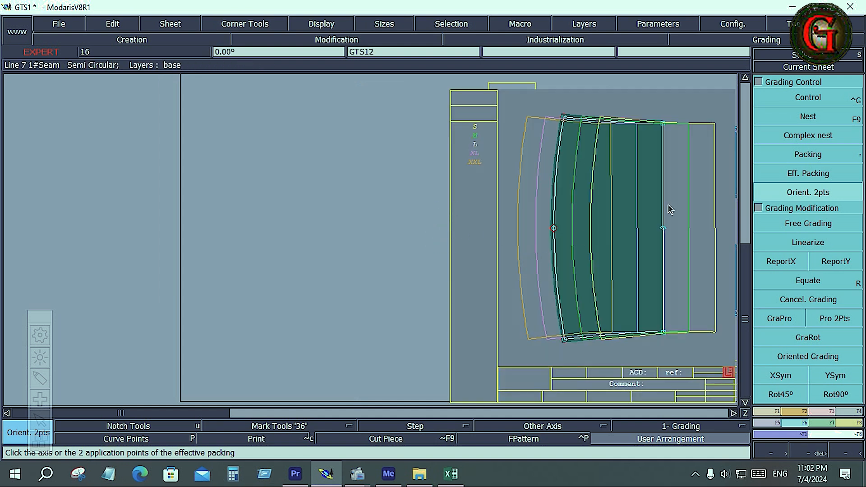
pyautogui.press('j')
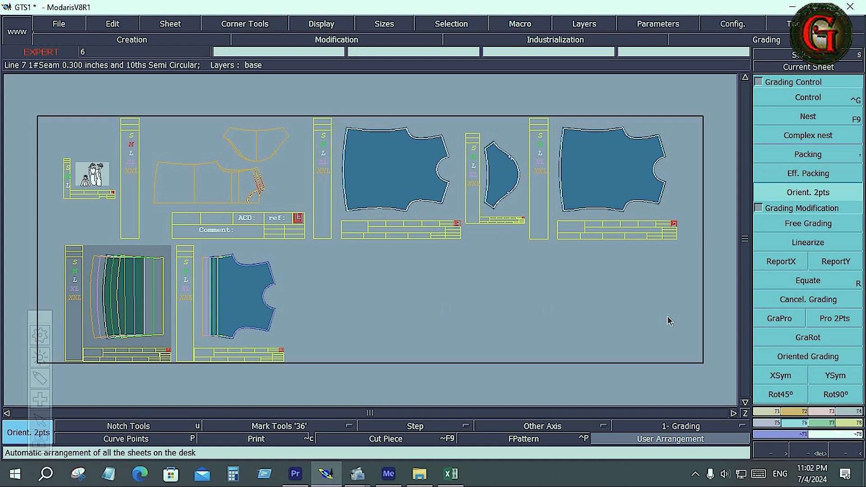
pyautogui.click(807, 192)
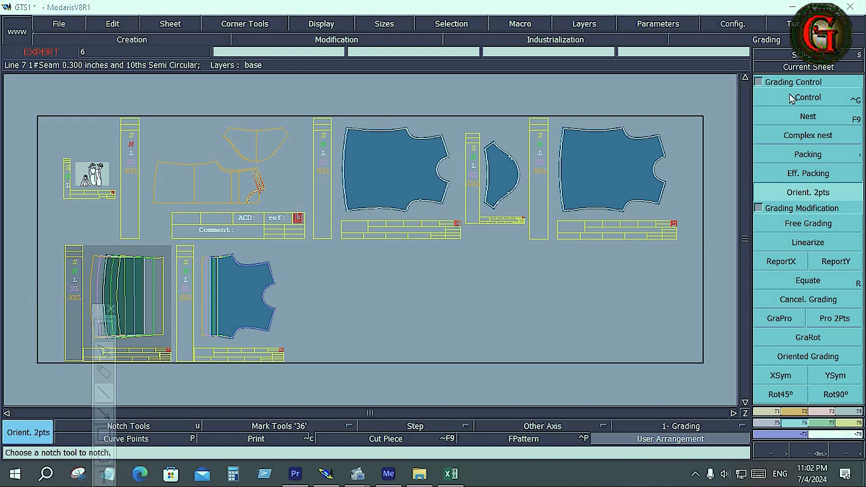
pyautogui.moveTo(791, 98)
pyautogui.mouseDown()
pyautogui.moveTo(820, 89)
pyautogui.moveTo(830, 110)
pyautogui.moveTo(789, 87)
pyautogui.mouseUp()
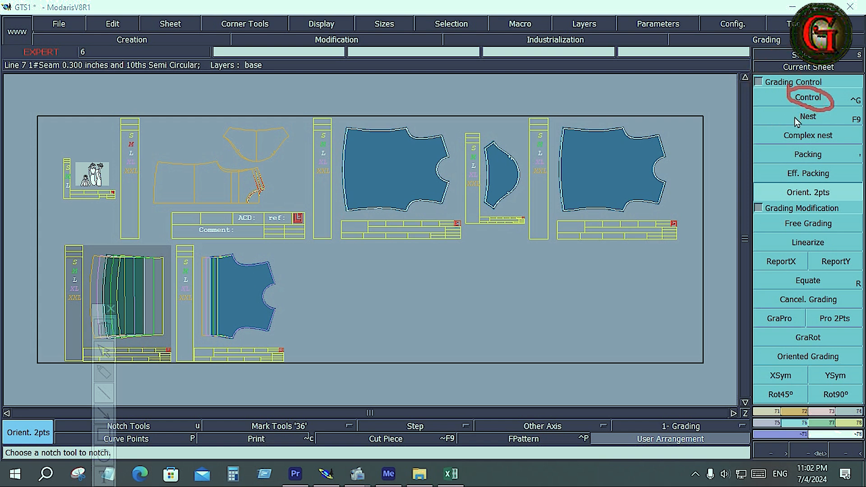
pyautogui.moveTo(796, 121)
pyautogui.mouseDown()
pyautogui.moveTo(829, 106)
pyautogui.moveTo(786, 98)
pyautogui.moveTo(779, 131)
pyautogui.moveTo(809, 162)
pyautogui.moveTo(780, 129)
pyautogui.moveTo(791, 174)
pyautogui.moveTo(834, 166)
pyautogui.moveTo(810, 189)
pyautogui.moveTo(777, 154)
pyautogui.mouseUp()
pyautogui.moveTo(779, 192); pyautogui.dragTo(841, 195)
pyautogui.press('Escape')
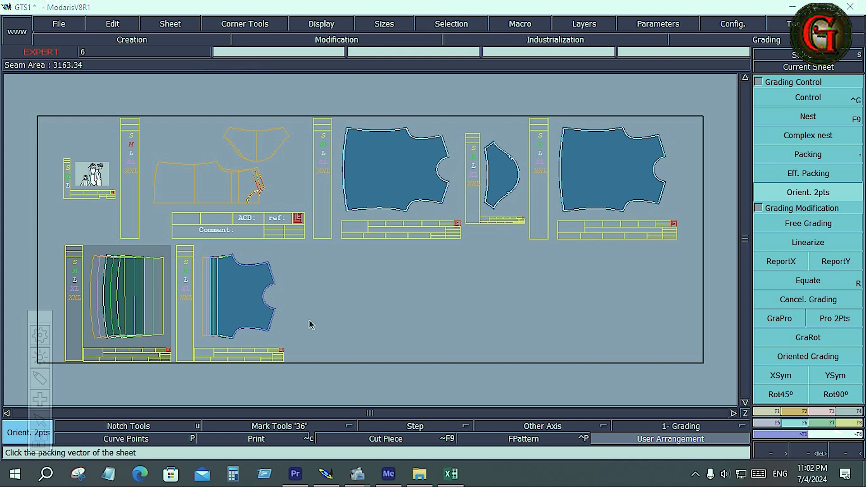
pyautogui.press('Home')
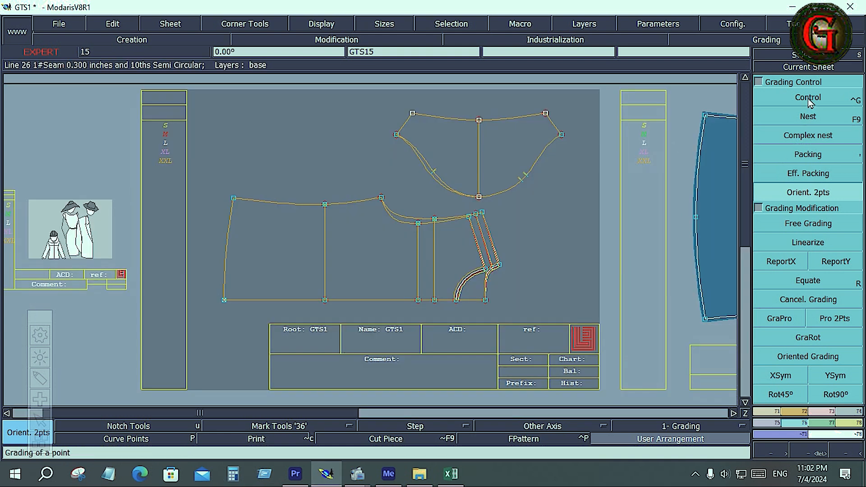
# - Inspect the grading values of the front neckline's shoulder-end point on the base pattern with Control
pyautogui.click(808, 99)
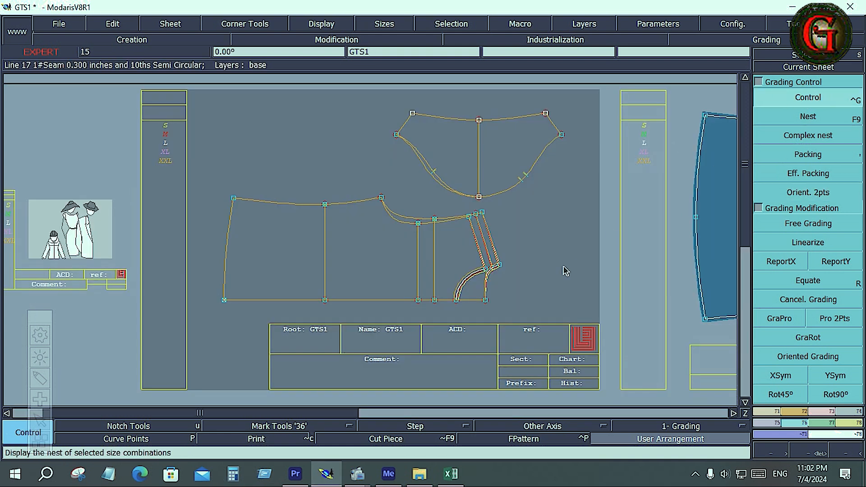
pyautogui.click(486, 272)
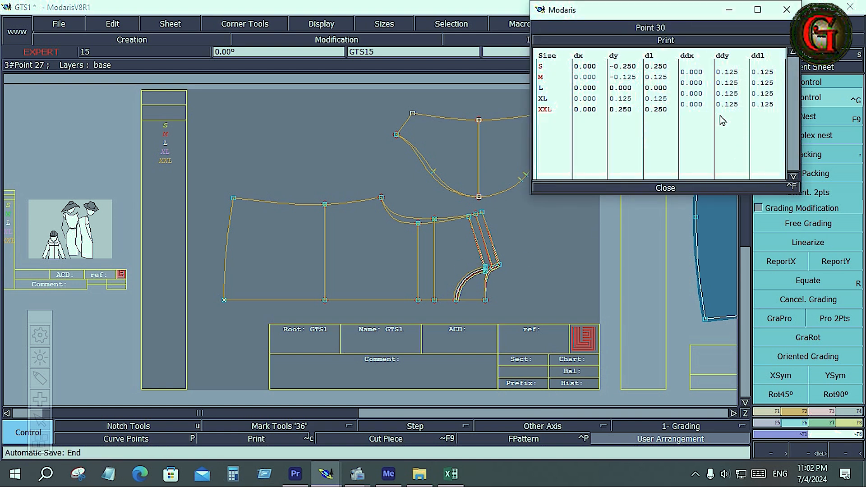
pyautogui.click(665, 188)
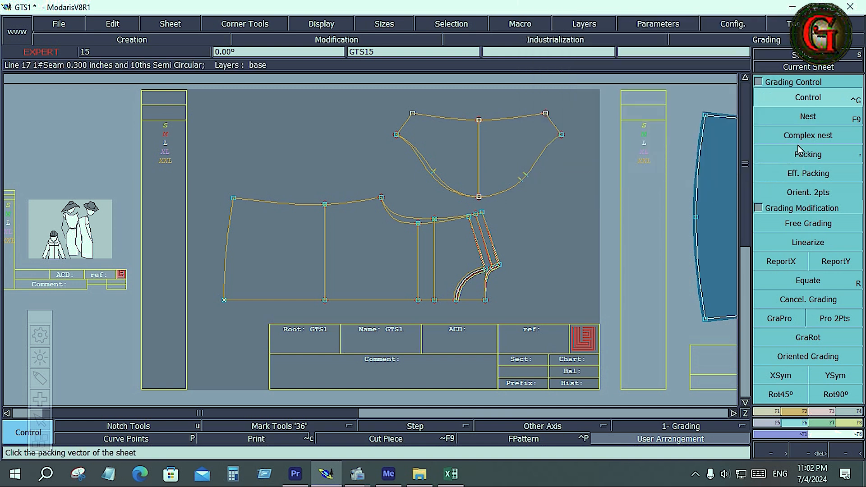
# - Clear the base pattern's nest and redisplay it for all sizes from S to XXL to show the neckline grading
pyautogui.click(815, 114)
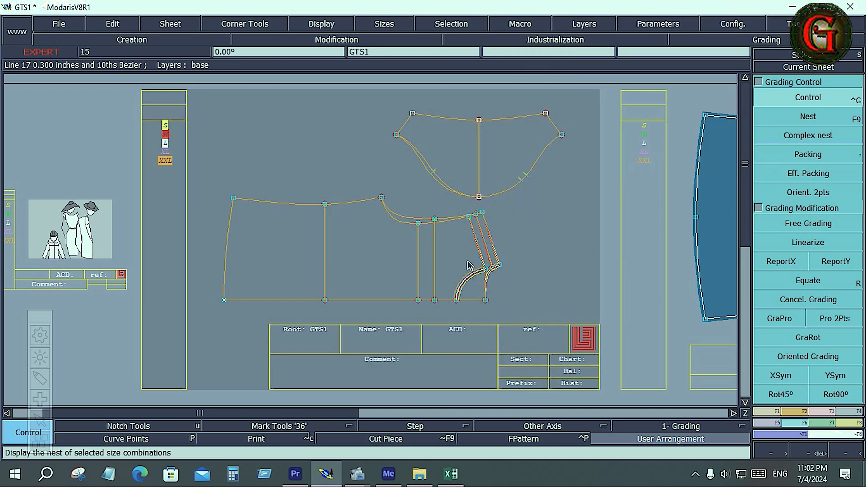
pyautogui.press('F10')
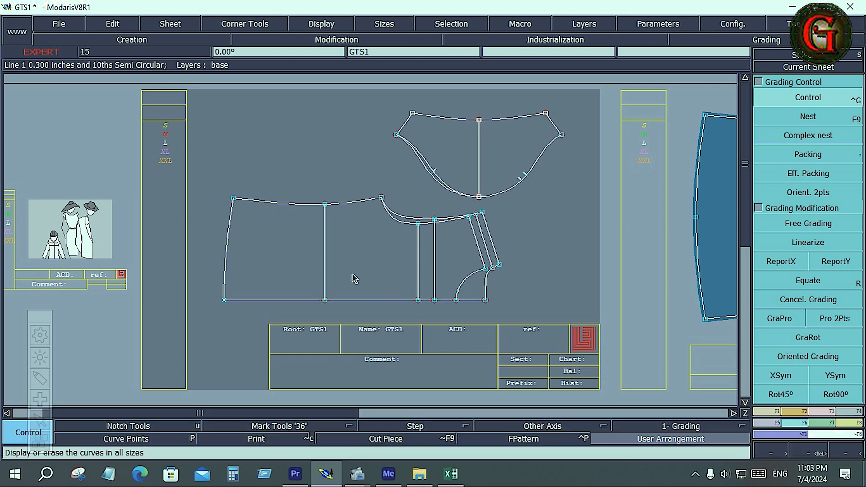
pyautogui.click(805, 118)
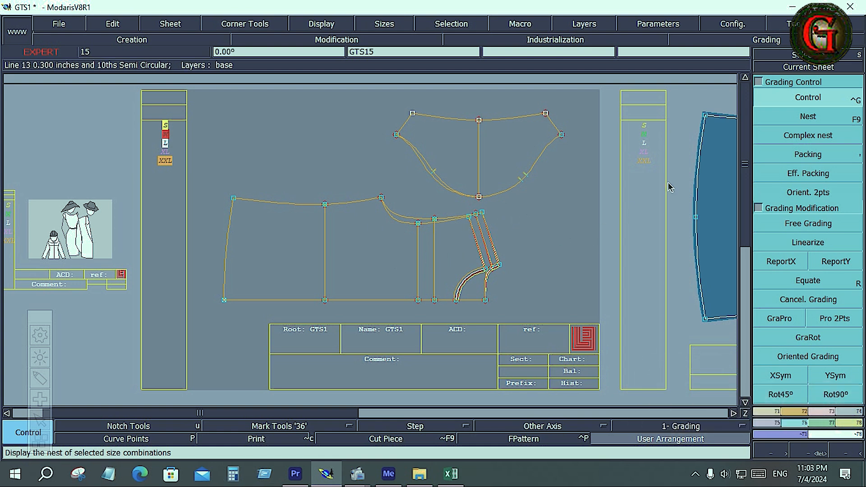
pyautogui.moveTo(149, 104); pyautogui.dragTo(178, 181)
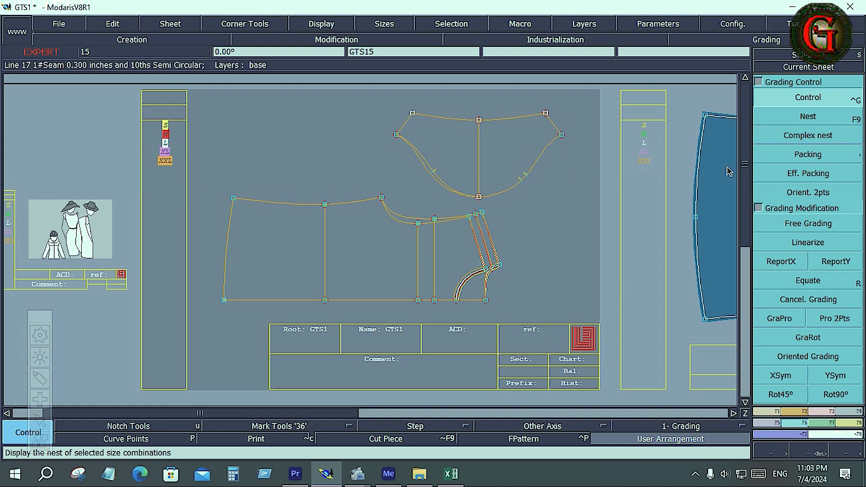
pyautogui.click(805, 140)
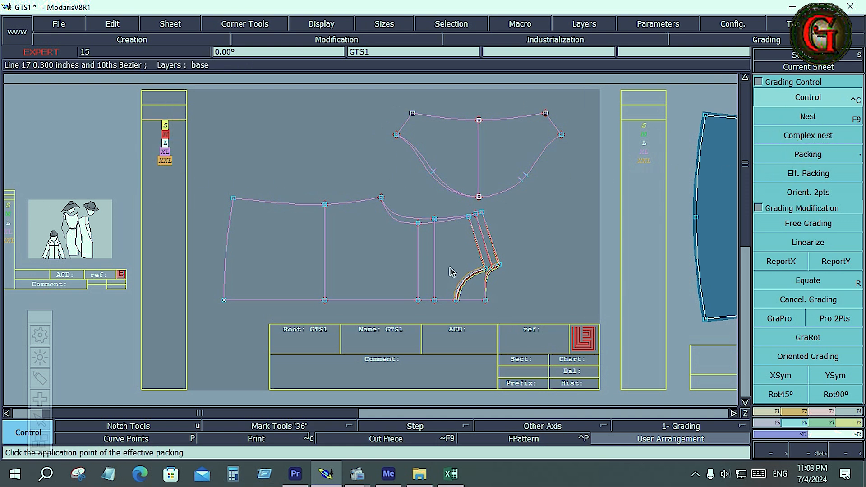
pyautogui.press('Return')
pyautogui.moveTo(435, 247); pyautogui.dragTo(508, 321)
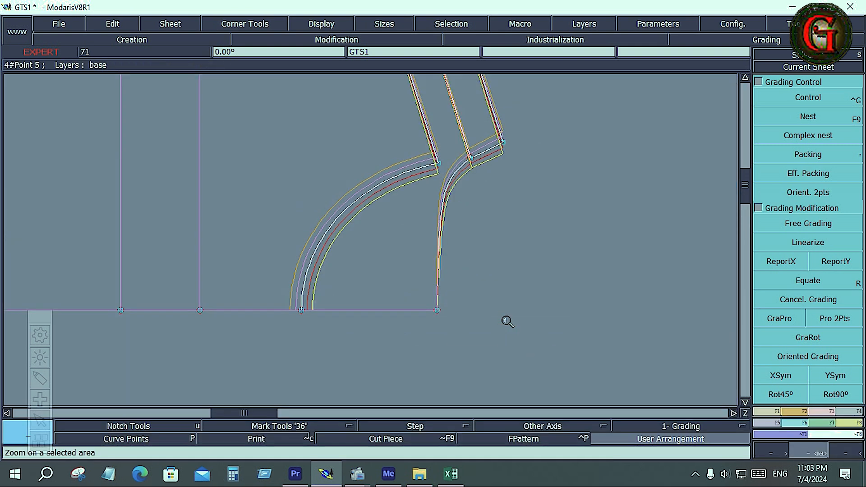
# - Pack the base pattern's nest on the shoulder end of the front neckline with Packing, and remove that packing
pyautogui.click(805, 144)
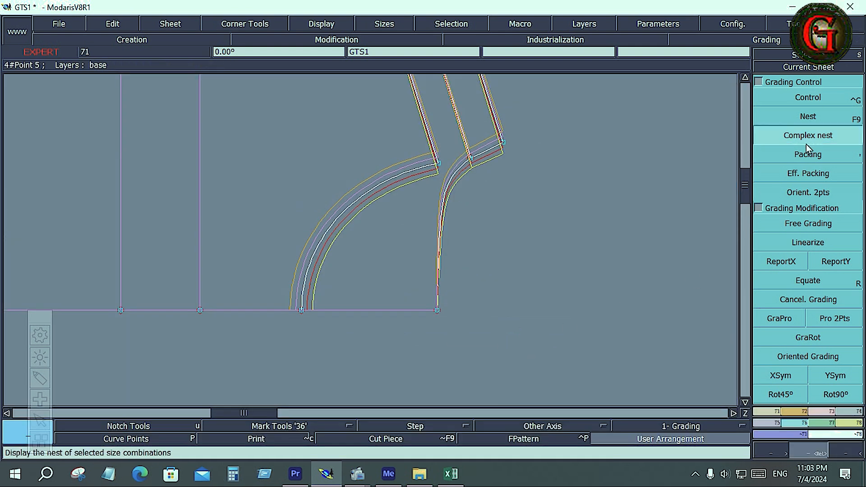
pyautogui.click(816, 171)
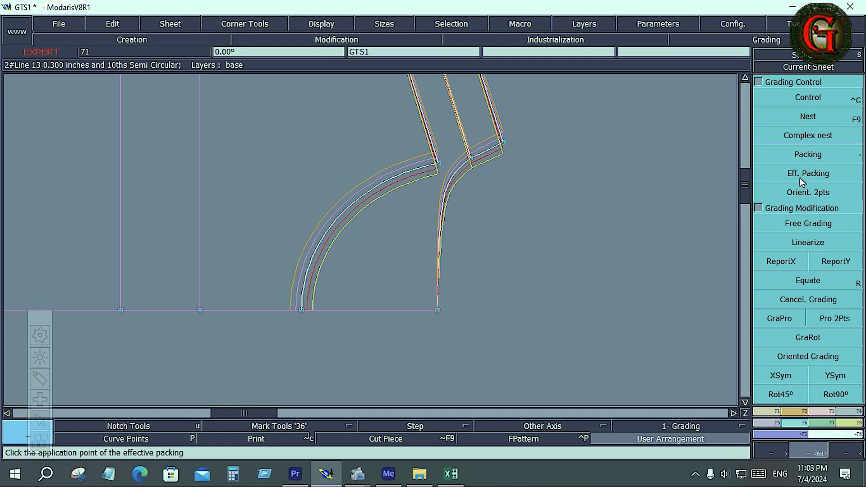
pyautogui.click(799, 158)
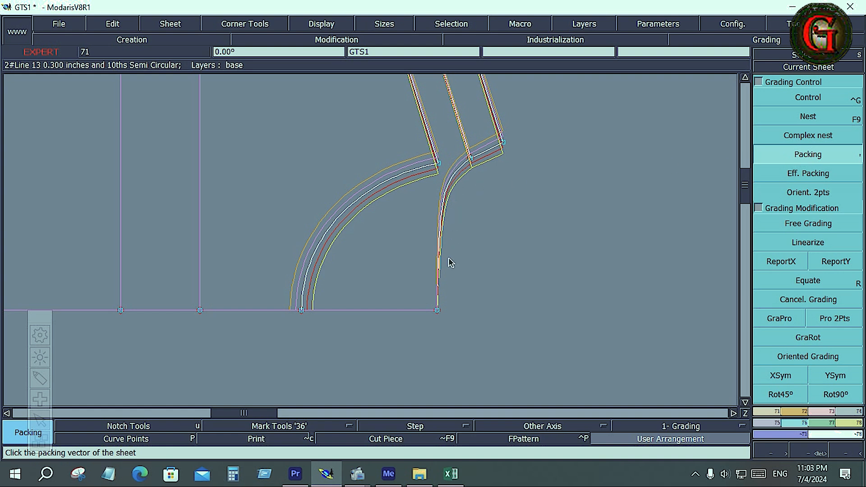
pyautogui.click(439, 166)
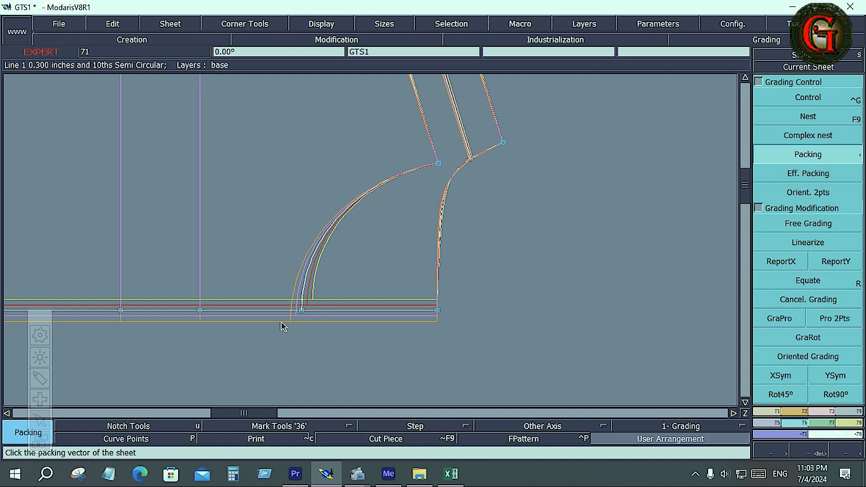
pyautogui.click(831, 160)
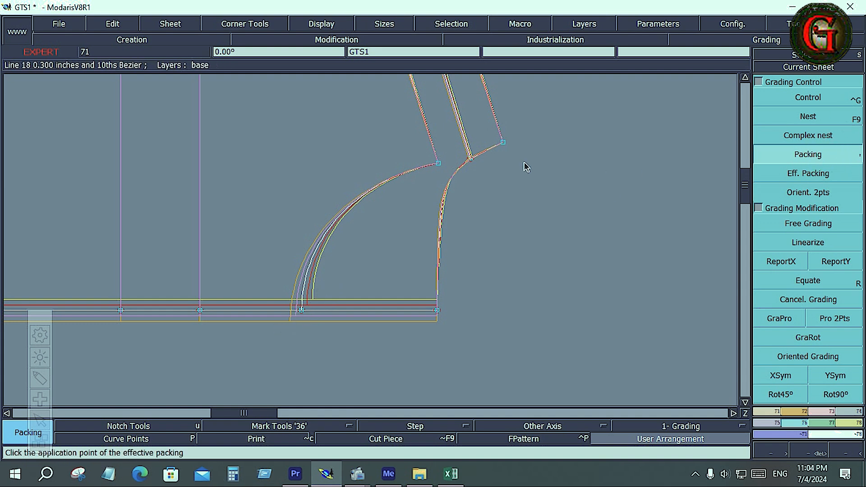
pyautogui.click(349, 145)
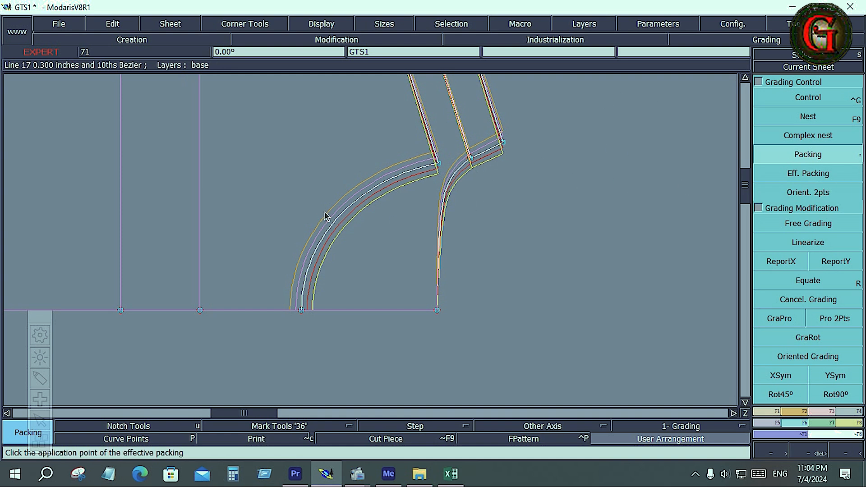
# - Apply effective packing to the hem piece at the centre point of its curved hem line and save the model
pyautogui.press('j')
pyautogui.click(159, 309)
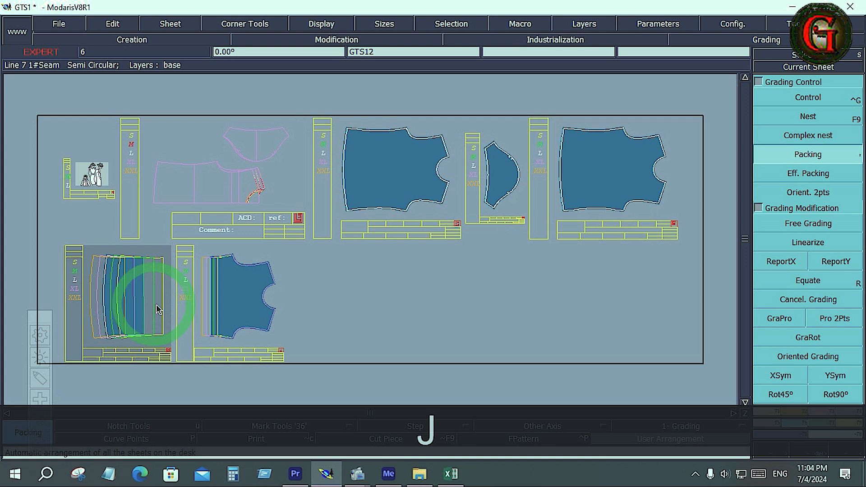
pyautogui.press('Home')
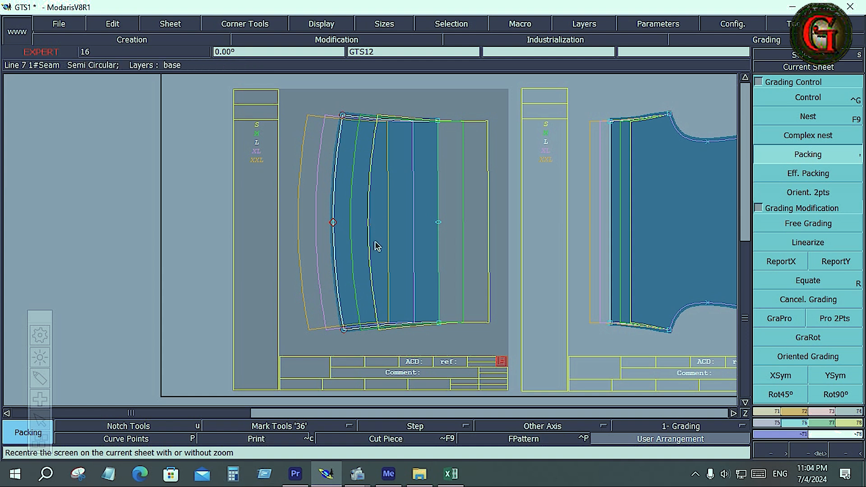
pyautogui.click(815, 160)
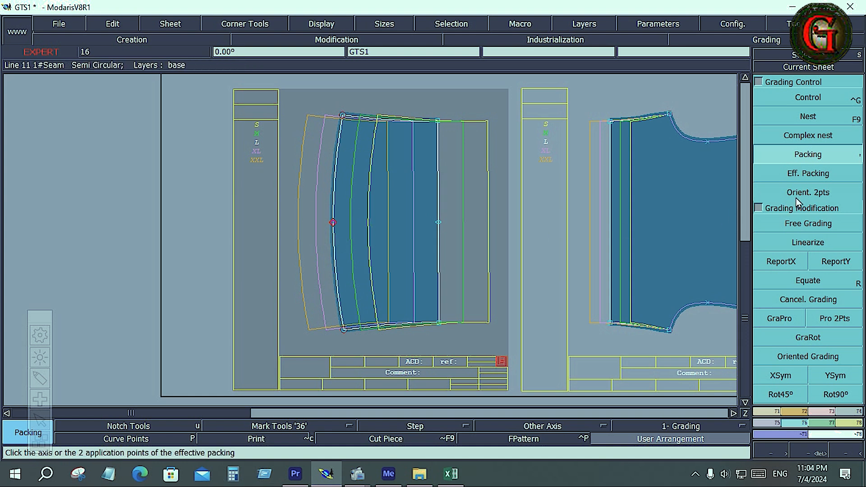
pyautogui.click(802, 174)
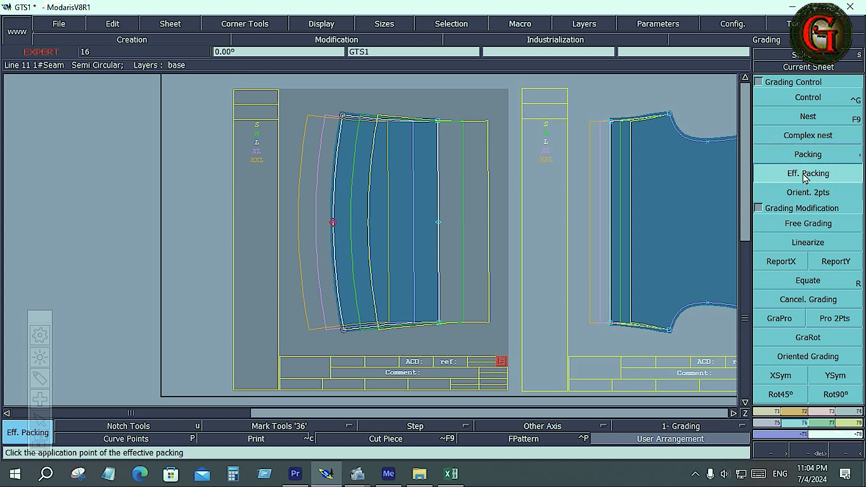
pyautogui.click(333, 223)
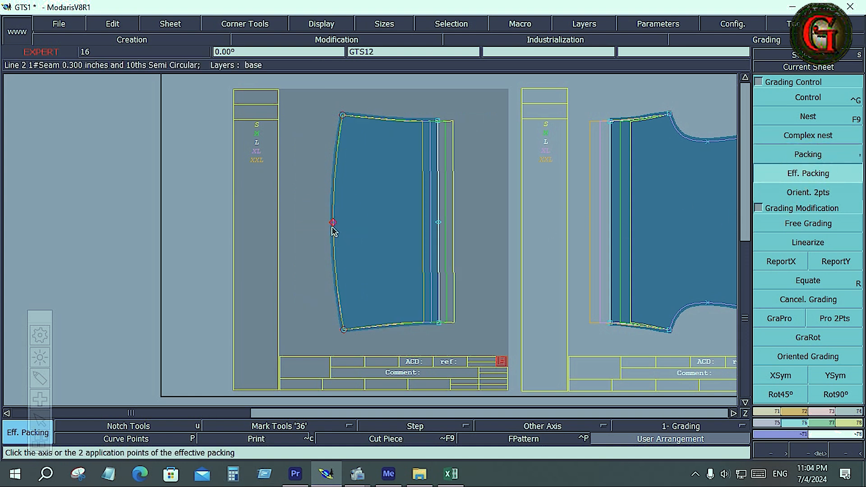
pyautogui.click(501, 181)
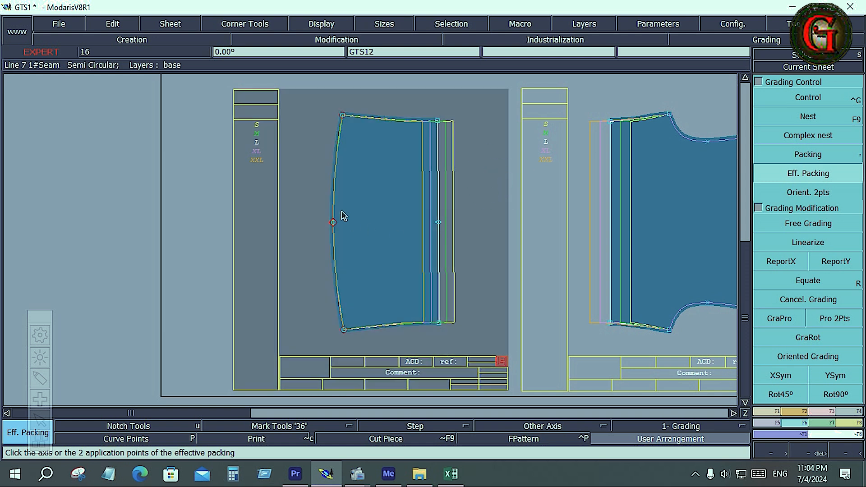
pyautogui.click(402, 226)
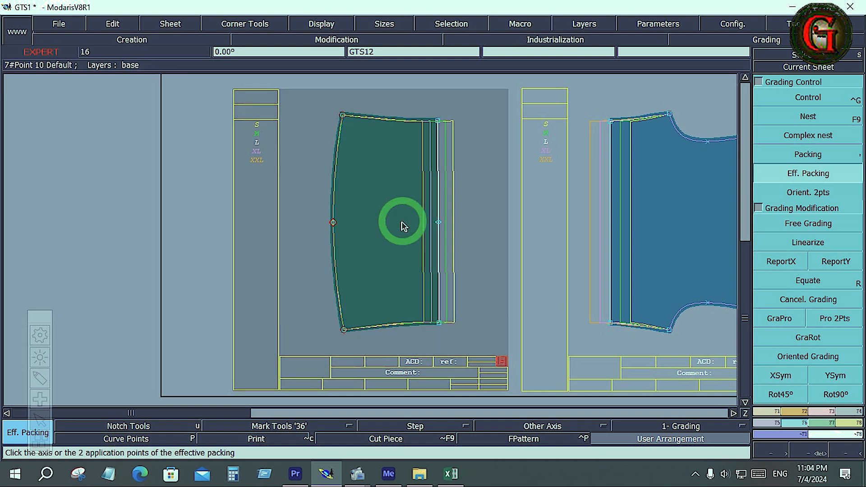
pyautogui.rightClick(469, 166)
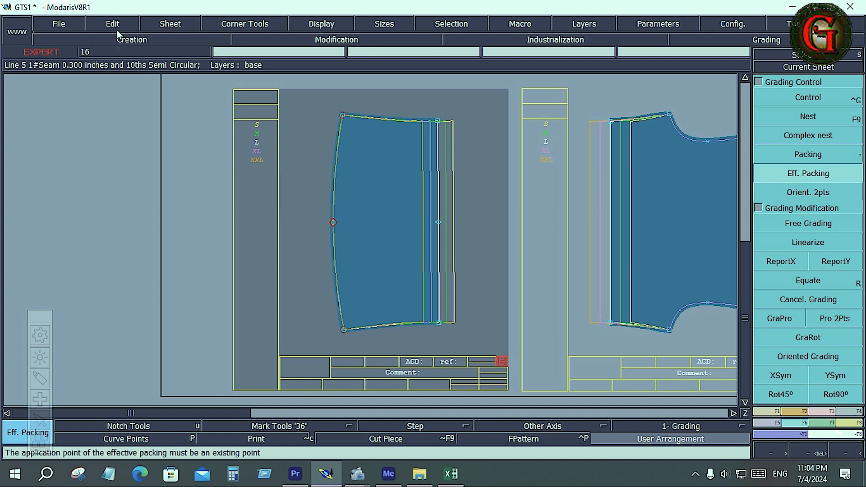
pyautogui.click(69, 27)
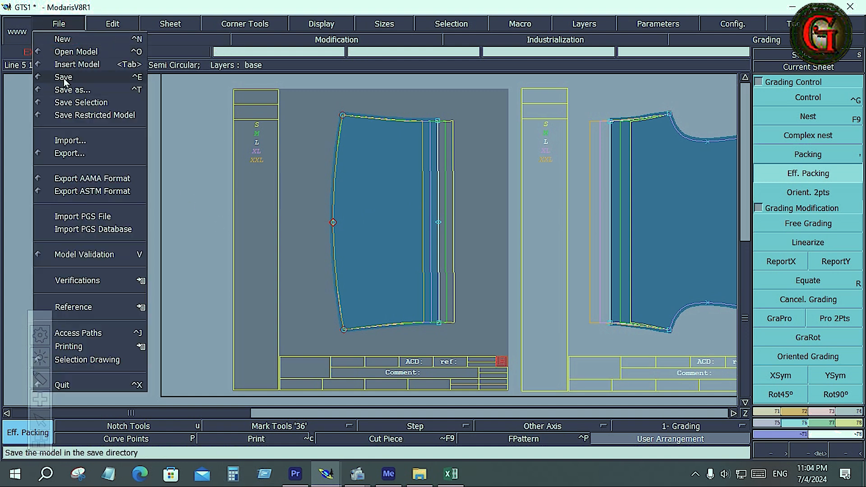
pyautogui.click(65, 78)
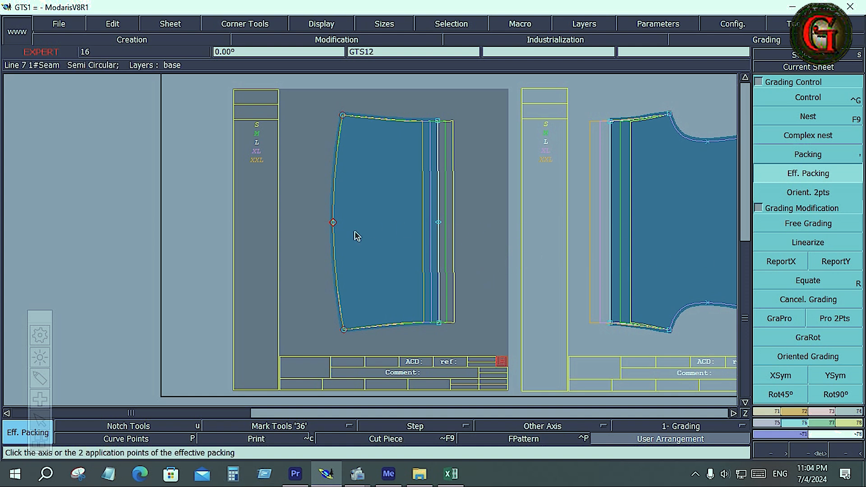
# - Apply effective packing to the hem piece at the centre point of its waist line and rearrange the sheets
pyautogui.click(333, 222)
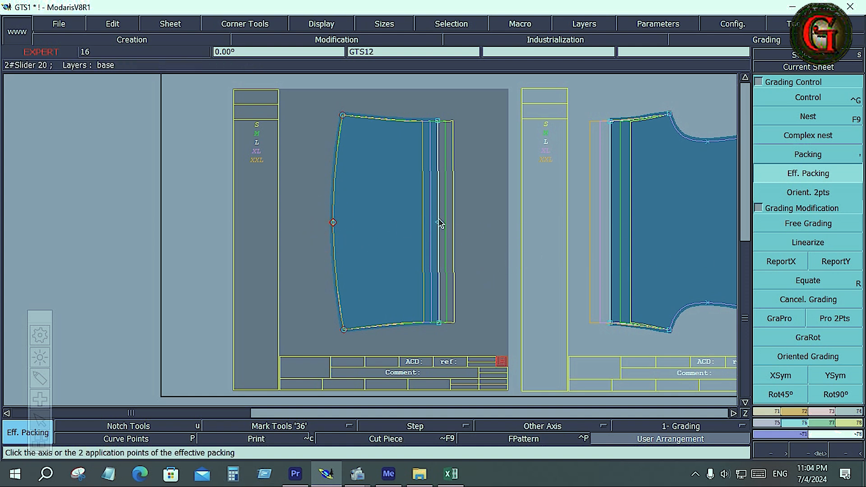
pyautogui.click(439, 223)
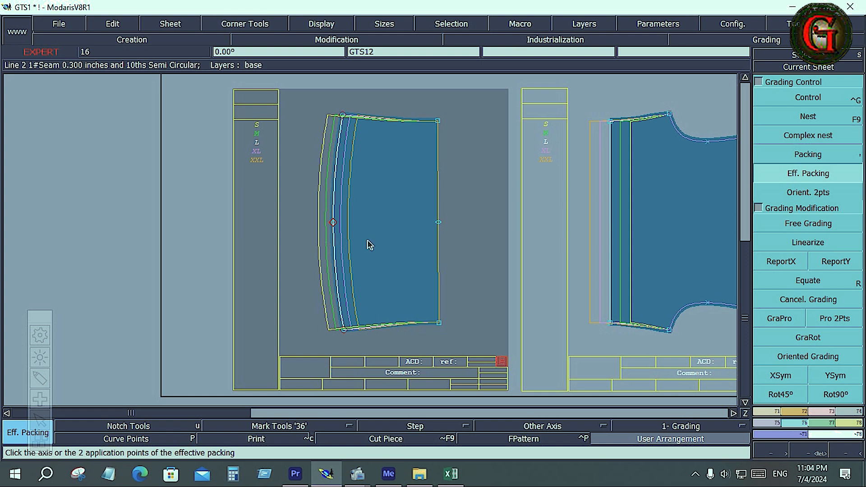
pyautogui.press('j')
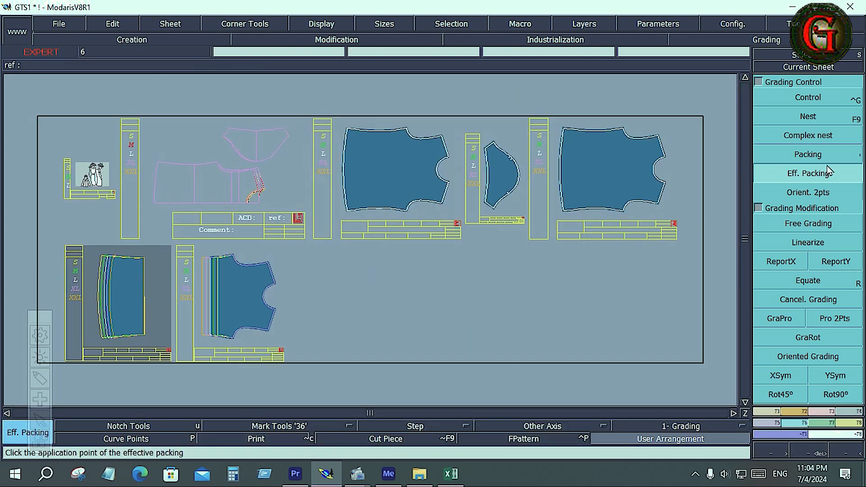